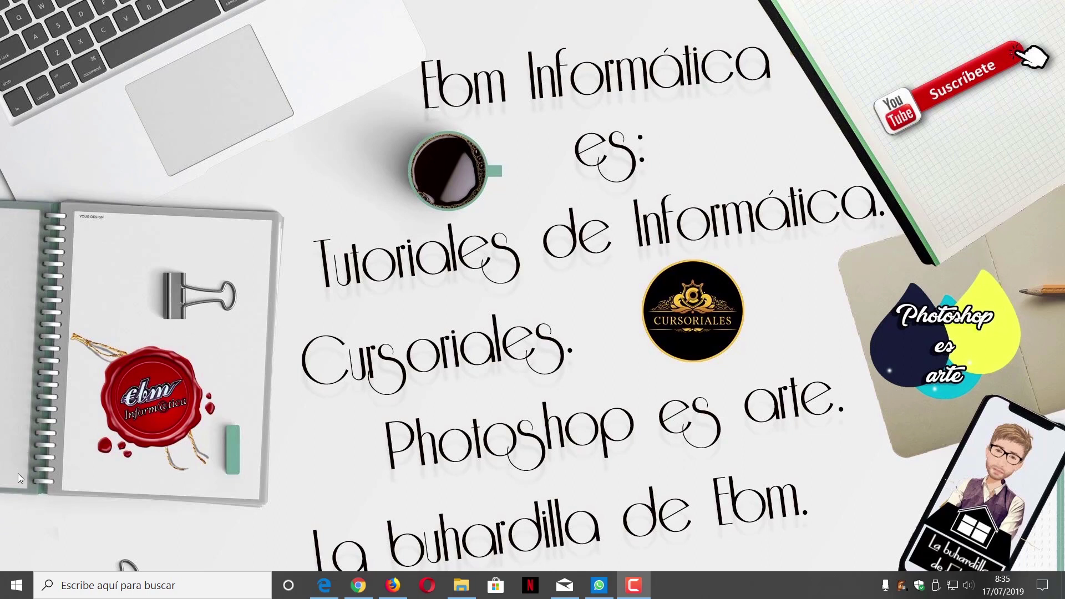
# Launch Microsoft Word from the Start menu
pyautogui.click(12, 585)
pyautogui.click(91, 279)
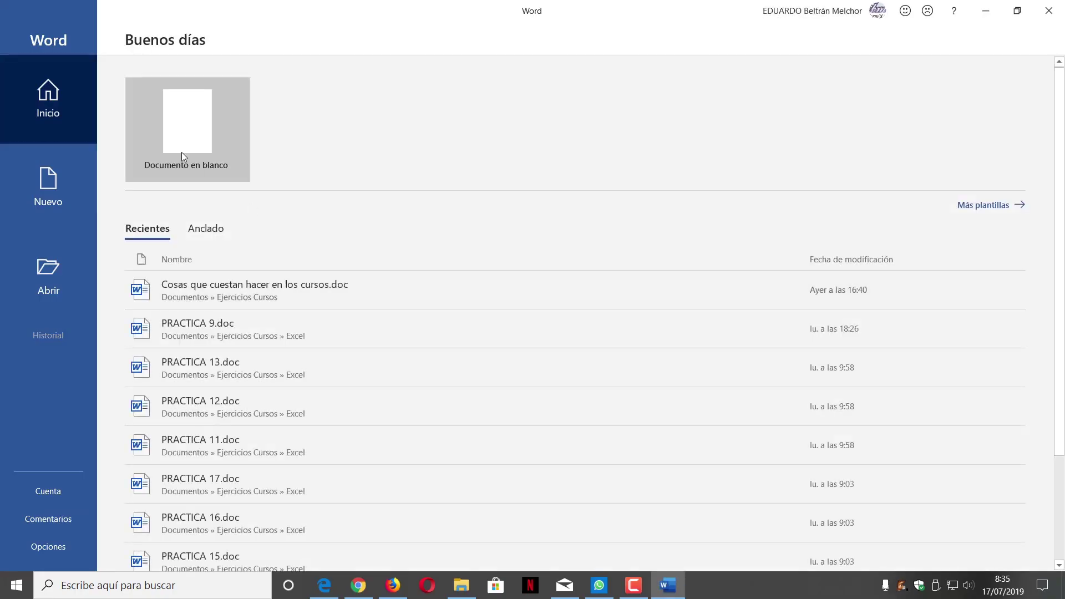
# Create a blank document and insert a 5-column, 5-row table
pyautogui.click(189, 123)
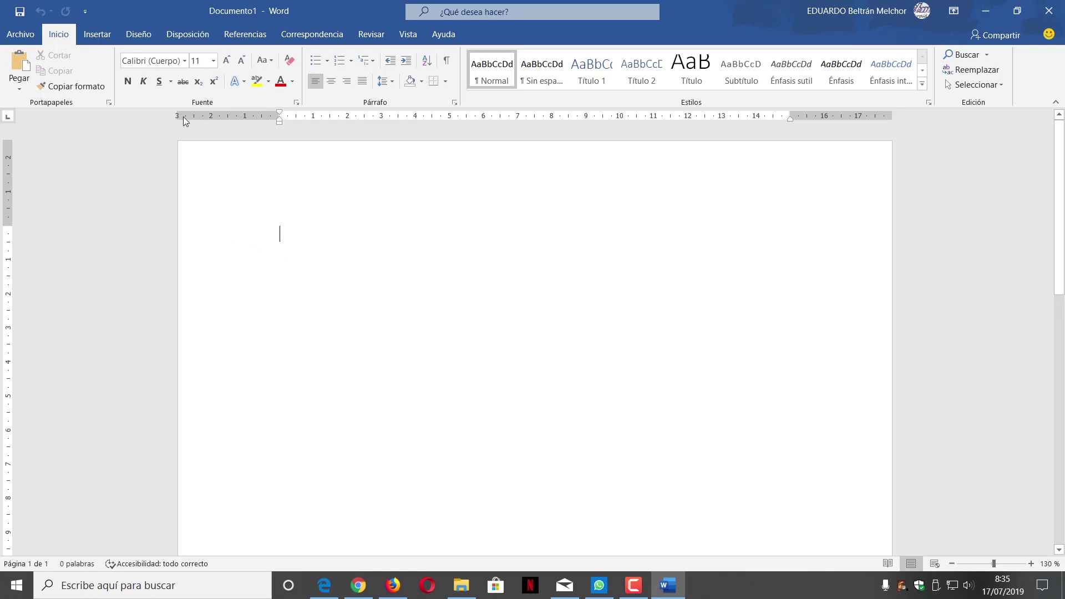
pyautogui.click(97, 35)
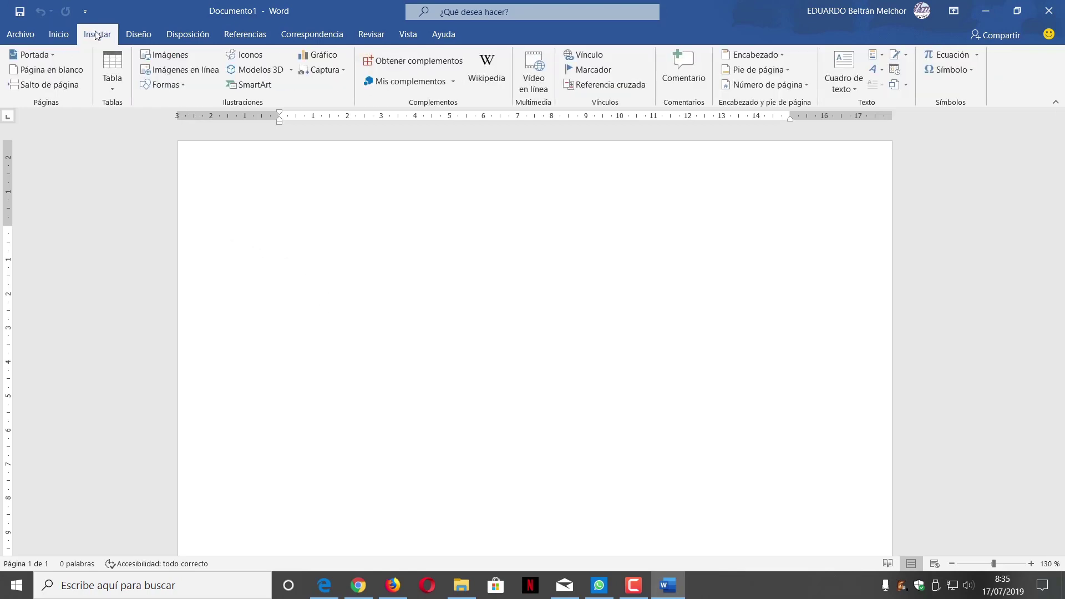
pyautogui.click(110, 80)
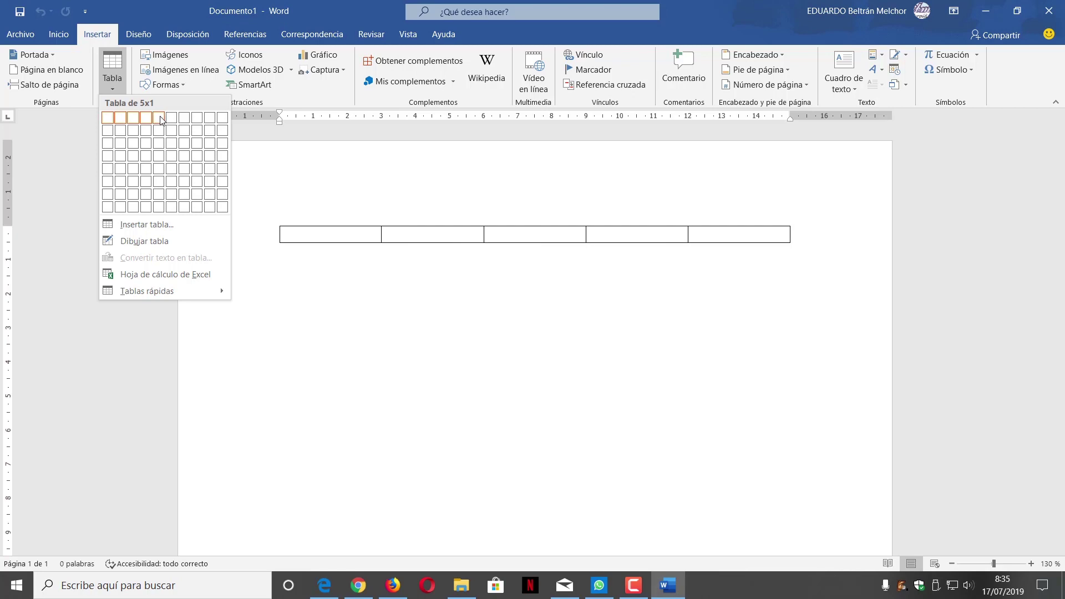
pyautogui.click(159, 169)
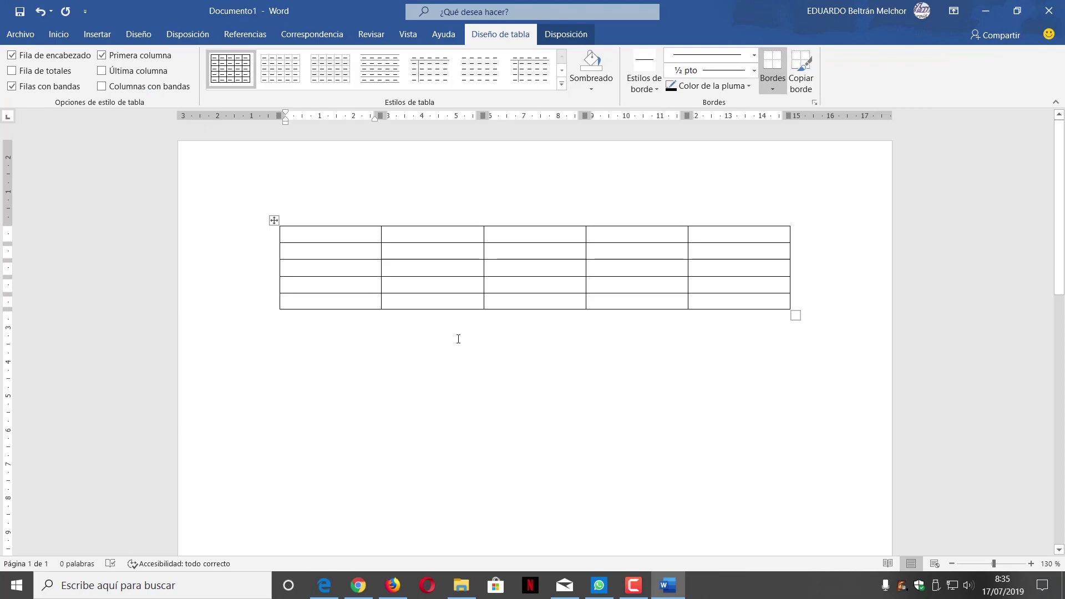
# Insert a second 5-column, 4-row table below the first one
pyautogui.click(278, 353)
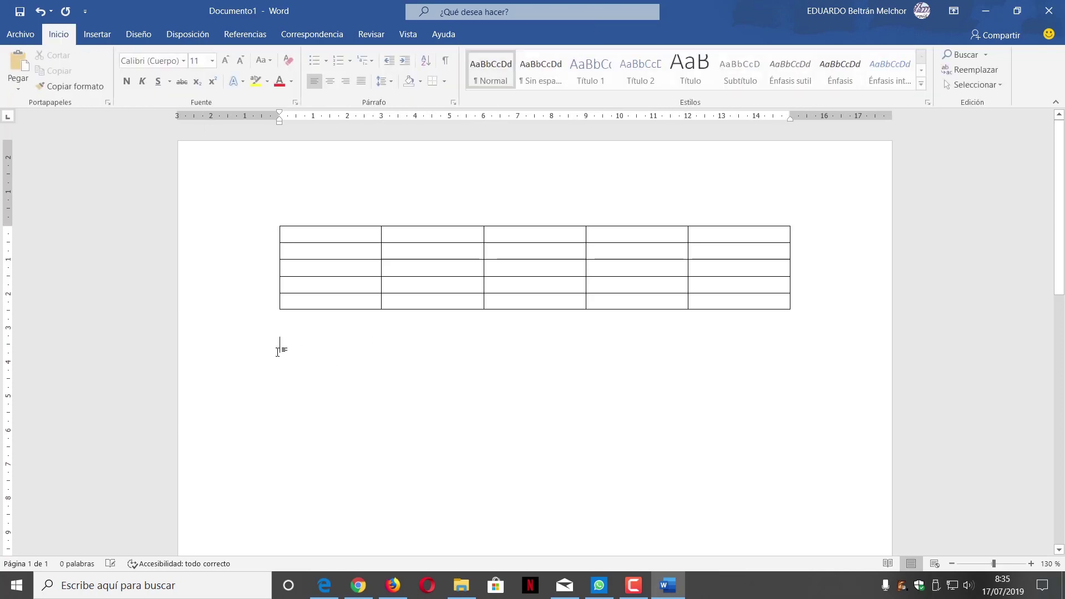
pyautogui.click(103, 36)
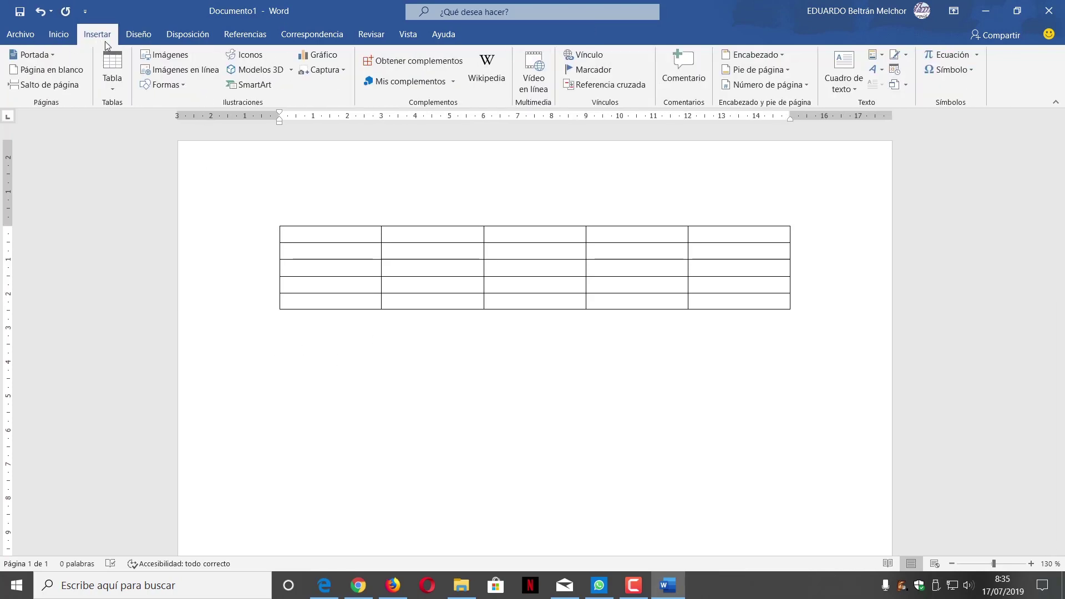
pyautogui.click(109, 84)
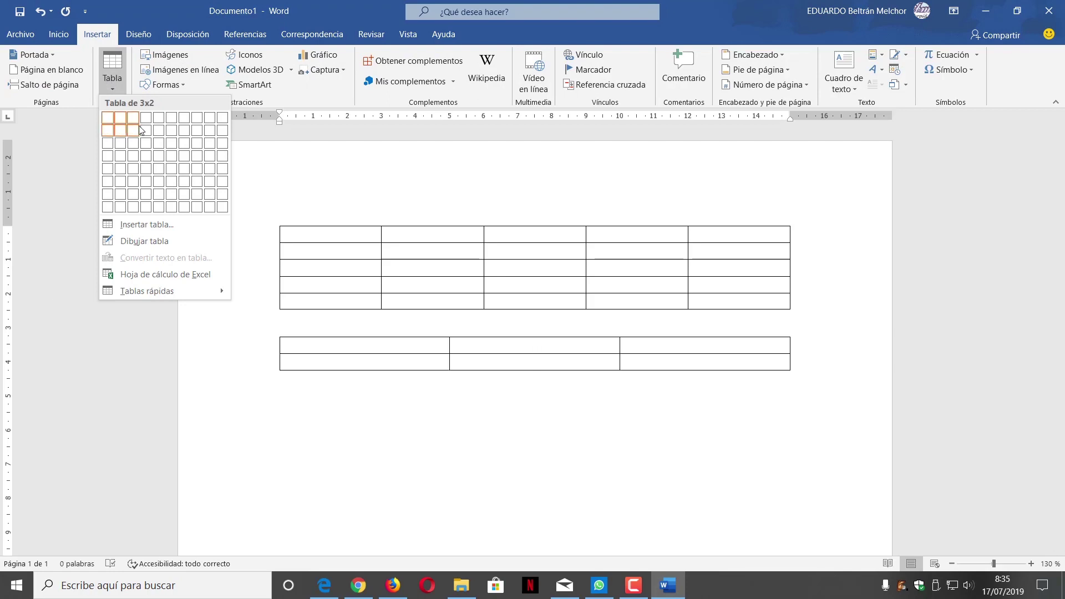
pyautogui.click(160, 162)
pyautogui.scroll(-3, 397, 211)
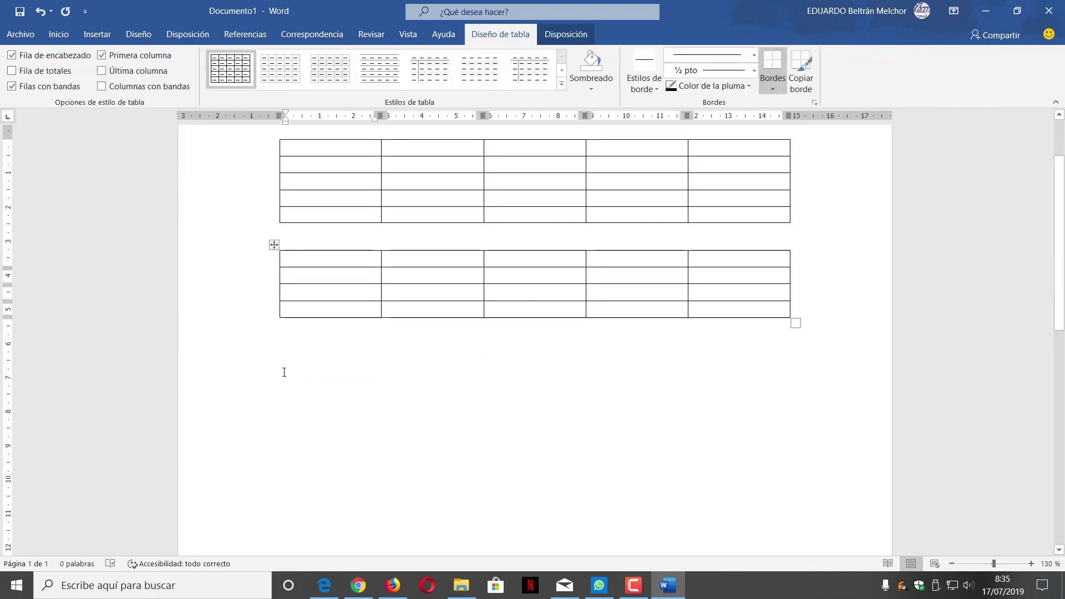
pyautogui.click(284, 372)
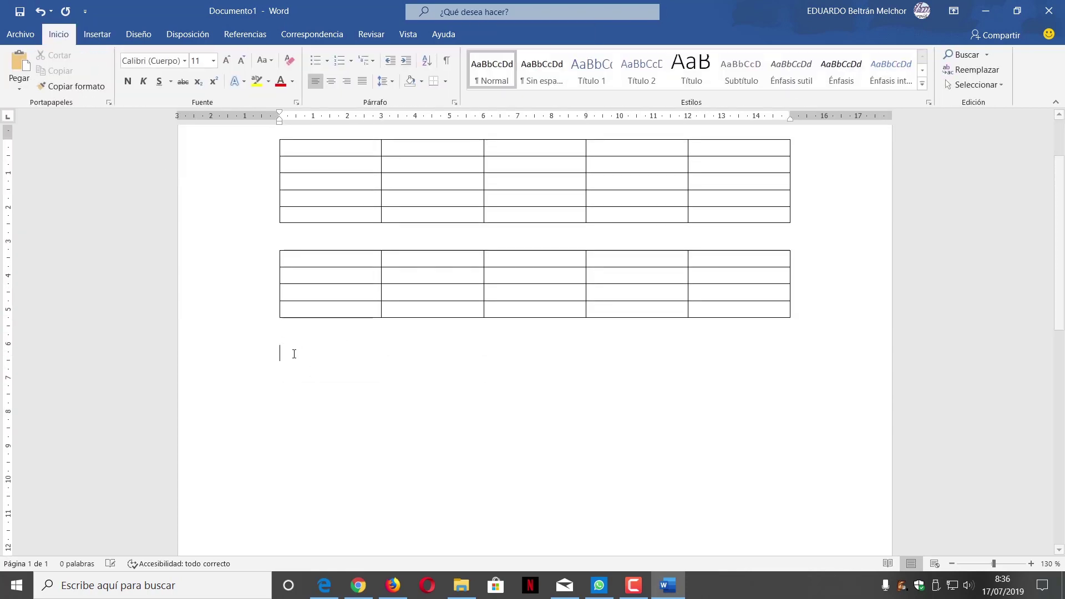
pyautogui.click(97, 35)
# Insert a custom 7-column, 19-row table through the Insert Table dialog
pyautogui.click(114, 82)
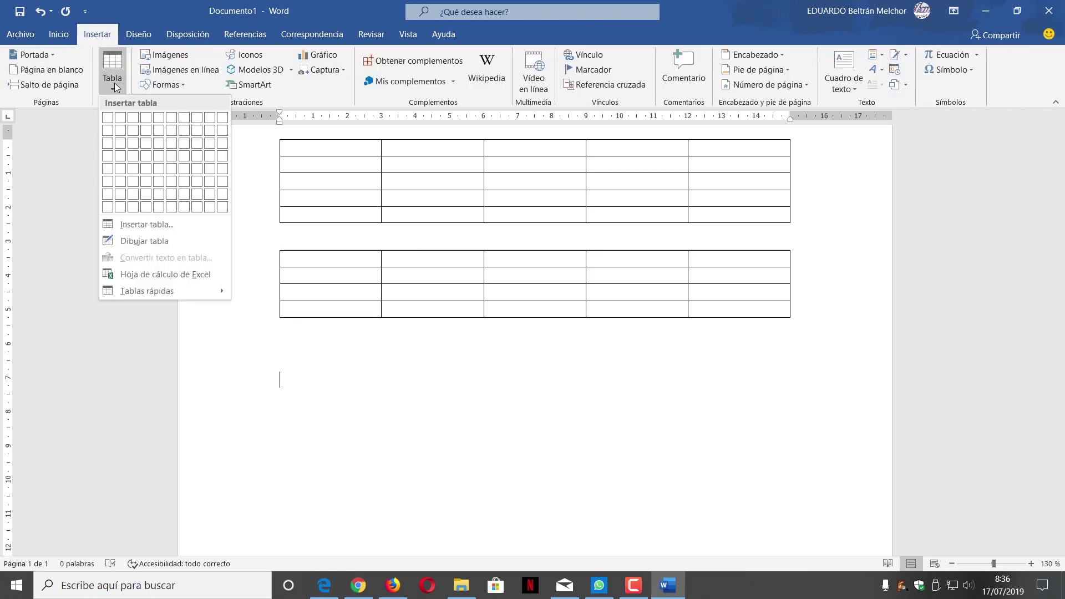
pyautogui.click(161, 224)
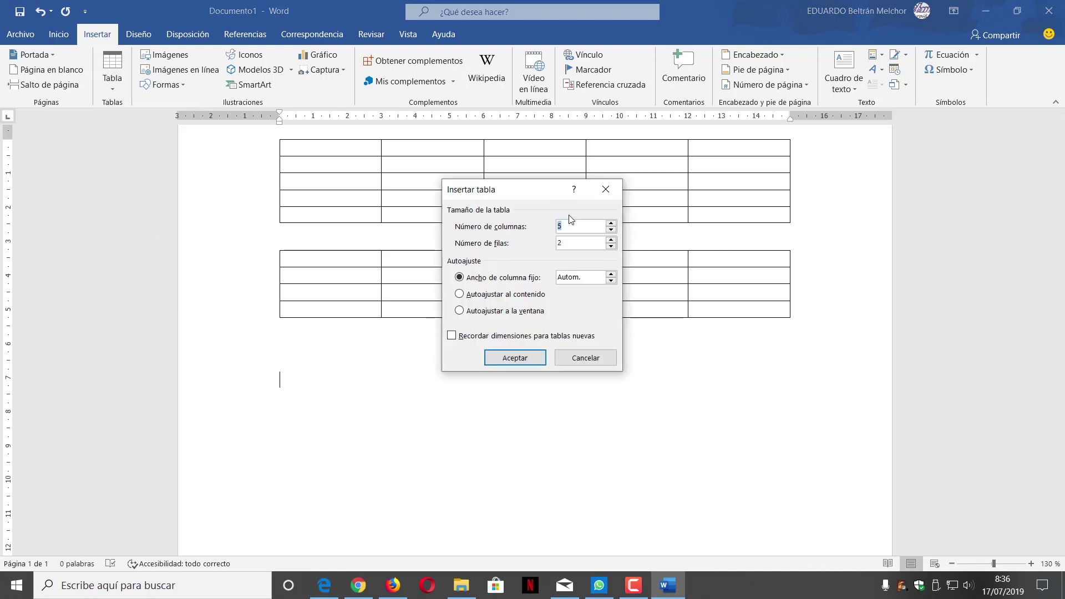
pyautogui.click(611, 239)
pyautogui.doubleClick(610, 225)
pyautogui.click(610, 239)
pyautogui.click(507, 361)
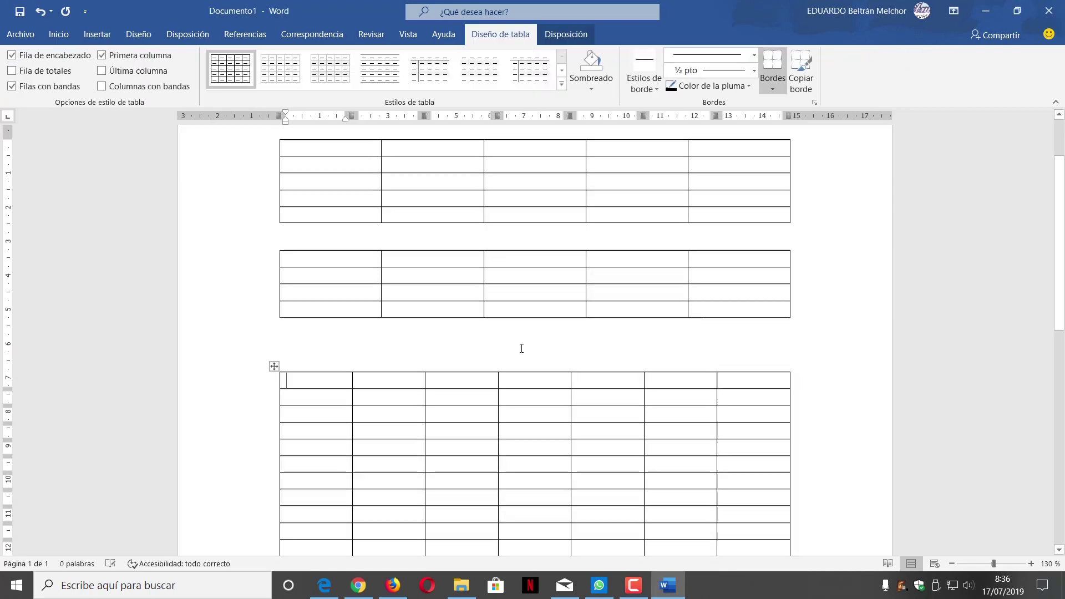
pyautogui.scroll(-4, 520, 346)
pyautogui.scroll(-3, 520, 344)
pyautogui.scroll(-3, 520, 344)
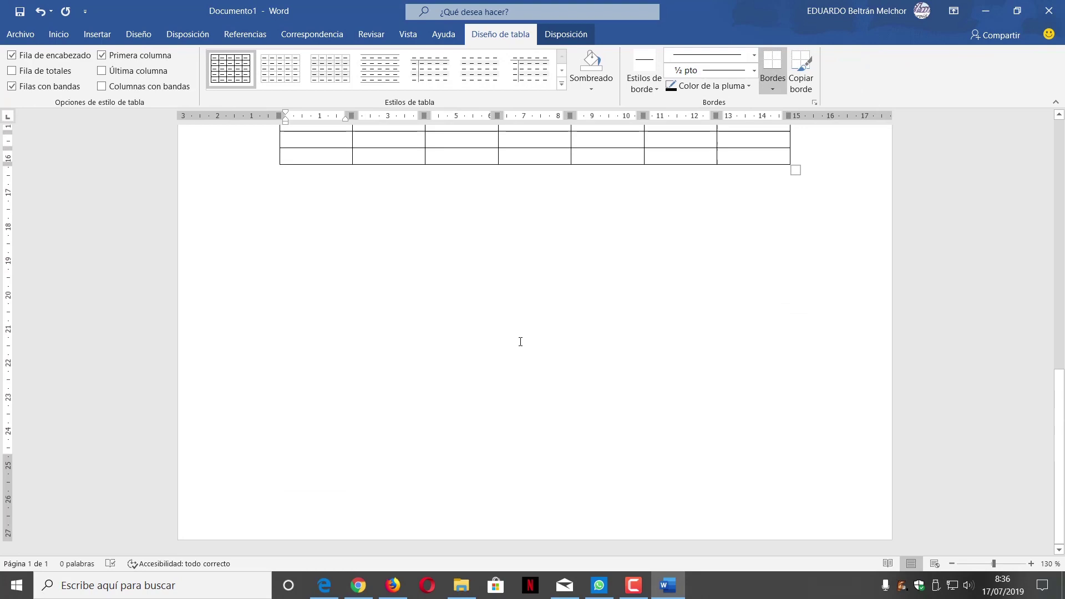
pyautogui.scroll(6, 520, 341)
pyautogui.scroll(6, 521, 337)
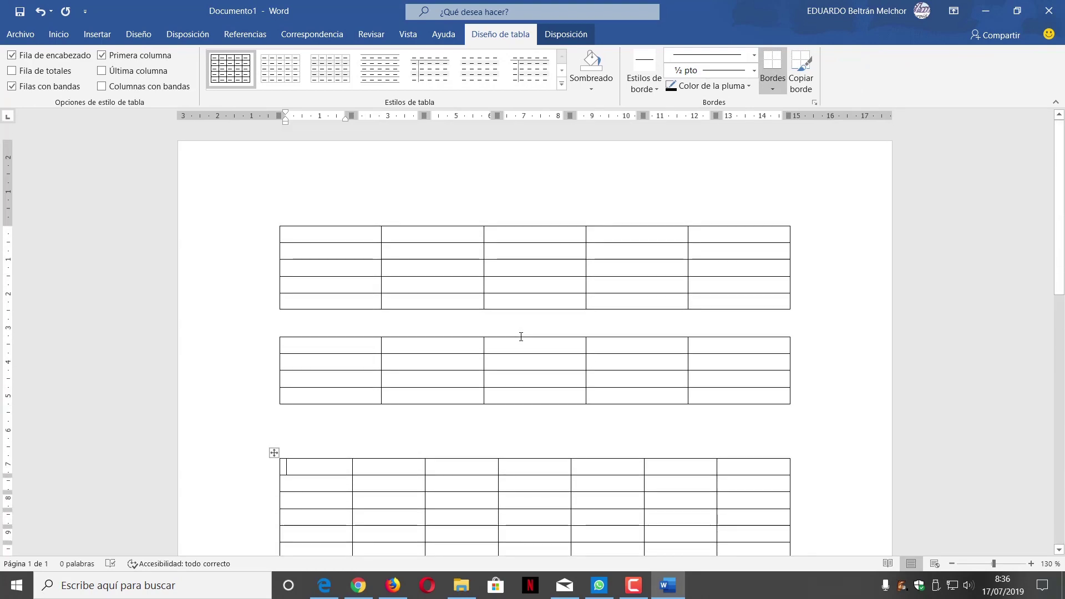
# Type 'jfjhf' in the first cell, then 'dfghfgh' and 'hgfh' down the third column
pyautogui.click(328, 234)
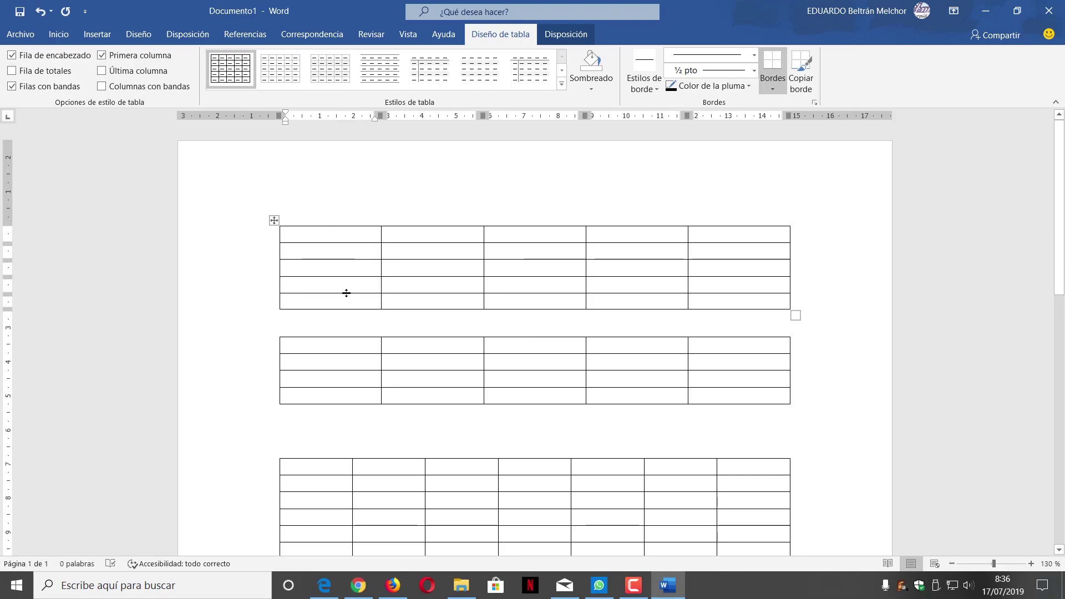
pyautogui.write('jfjhf')
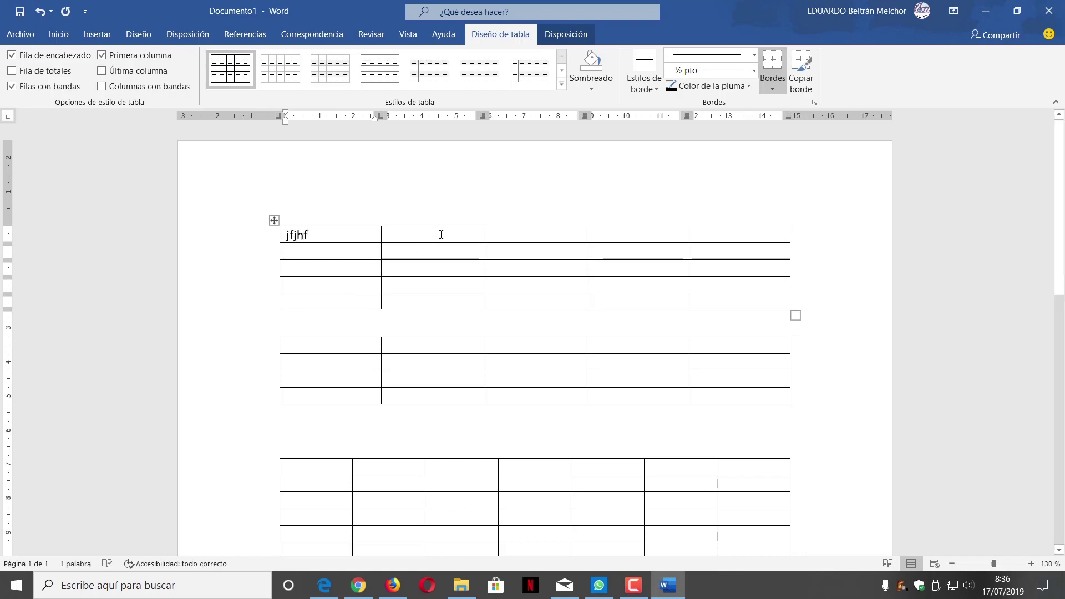
pyautogui.click(442, 234)
pyautogui.click(513, 233)
pyautogui.press('Down')
pyautogui.press('Left')
pyautogui.press('Right')
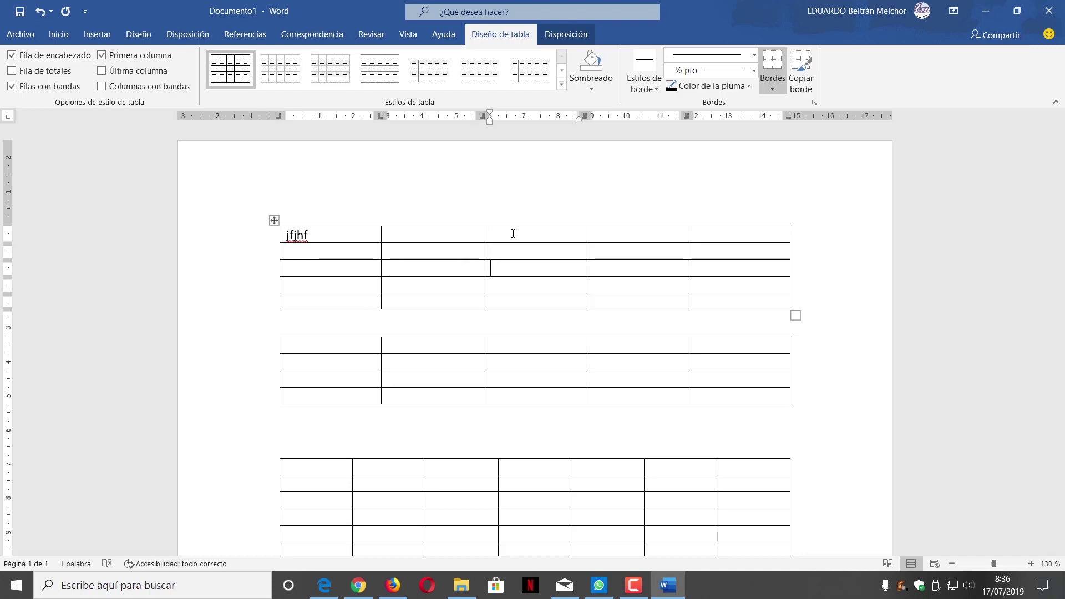
pyautogui.write('dfghfgh')
pyautogui.press('Down')
pyautogui.write('hgfh')
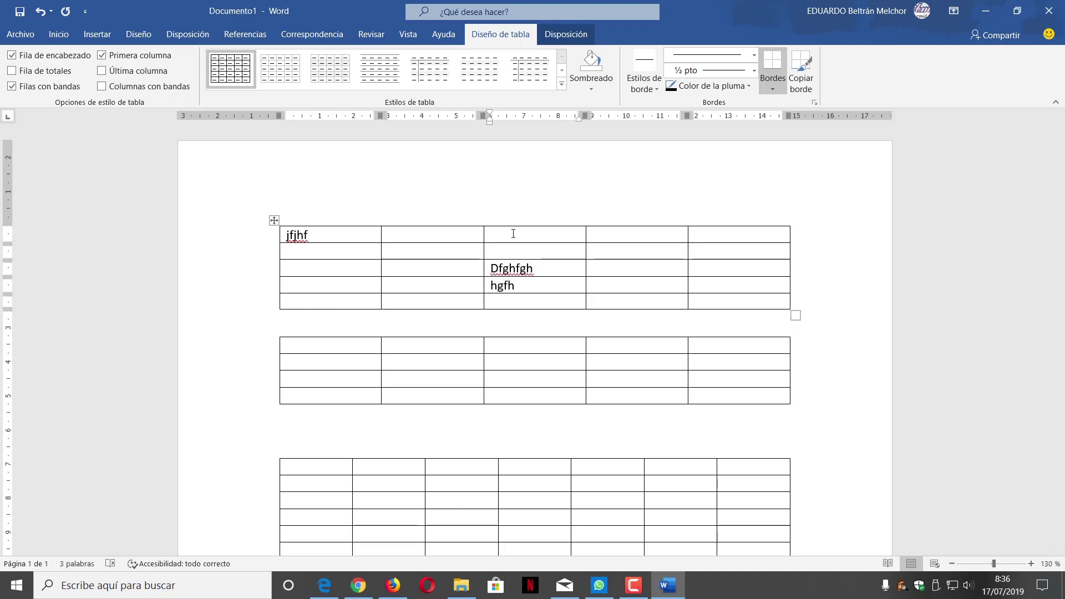
# Fill the other top-row cells with 'rtyrty', 'gfhfgh', 'hfghf', 'fhgh' and select the row
pyautogui.click(442, 235)
pyautogui.write('rtyrty')
pyautogui.click(521, 238)
pyautogui.write('gfhfgh')
pyautogui.click(648, 234)
pyautogui.write('hfghf')
pyautogui.click(706, 231)
pyautogui.write('fhgh')
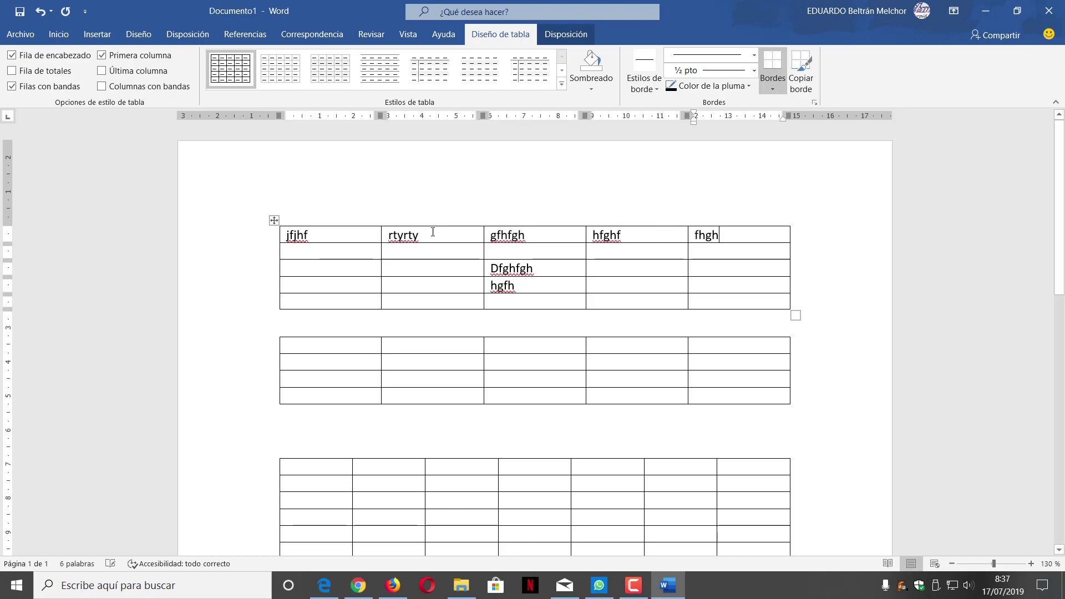
pyautogui.click(257, 240)
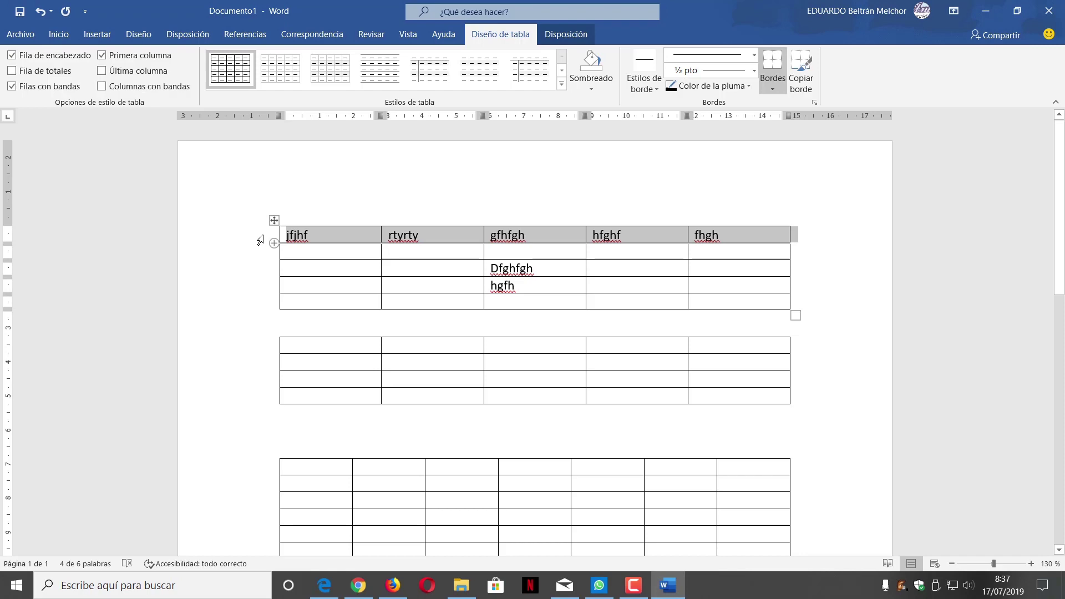
pyautogui.click(330, 242)
pyautogui.click(259, 239)
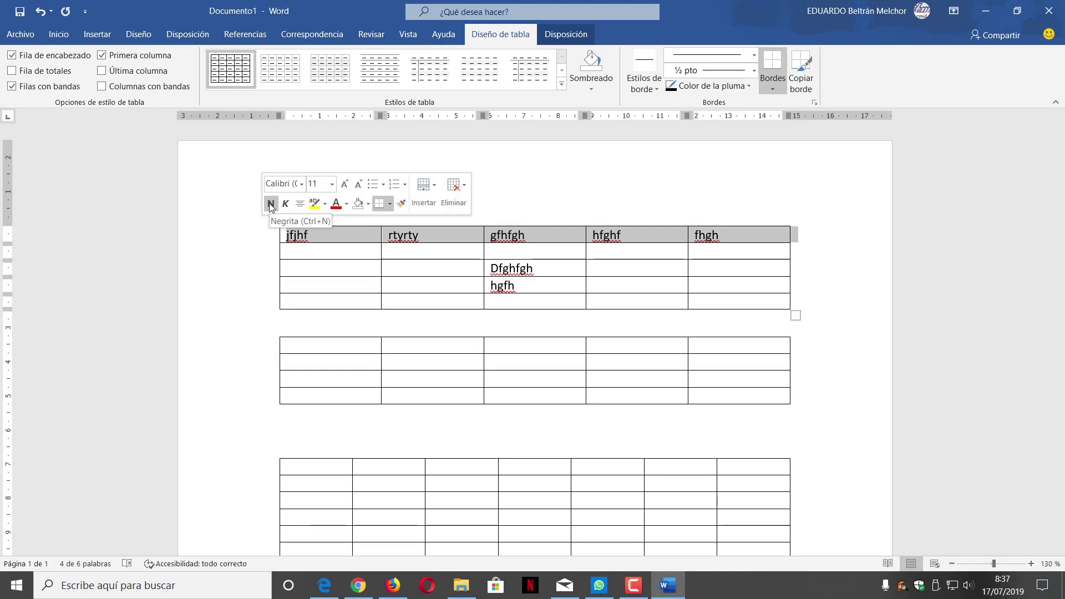
pyautogui.click(269, 204)
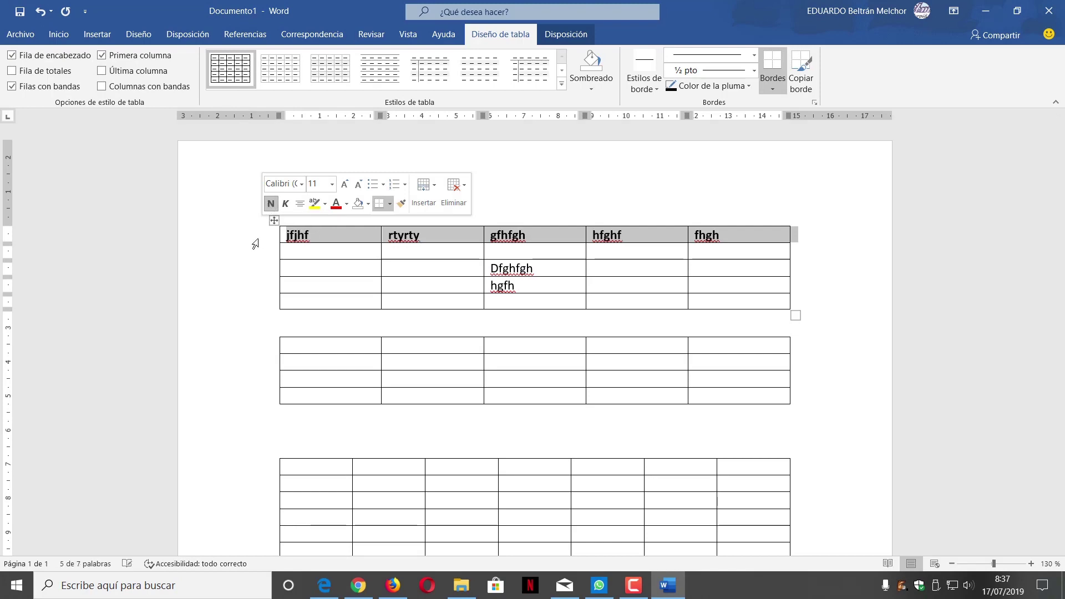
pyautogui.click(251, 269)
pyautogui.click(344, 299)
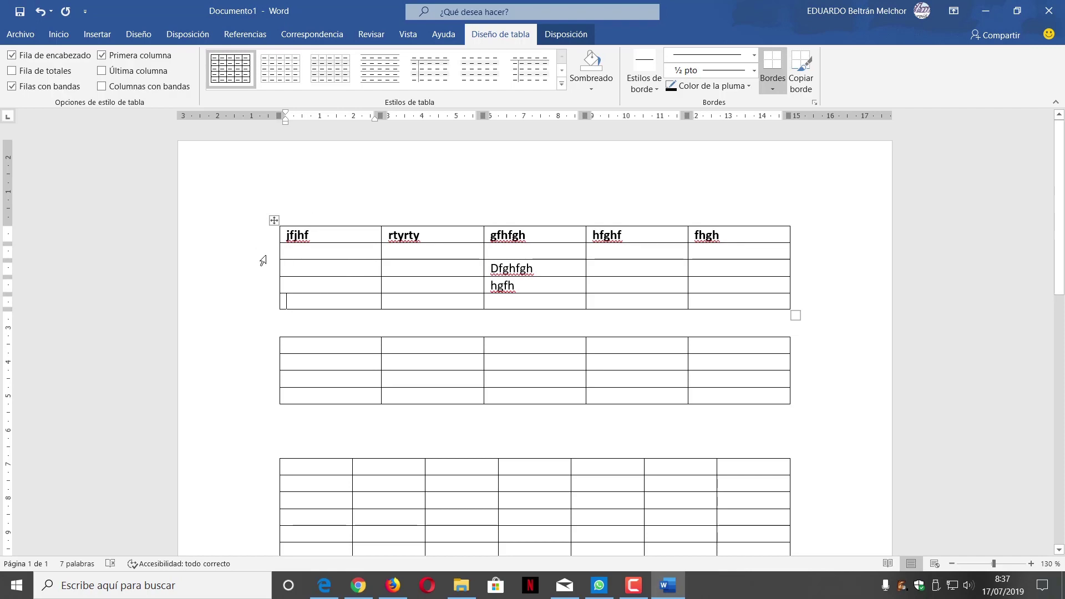
pyautogui.moveTo(265, 236); pyautogui.dragTo(270, 306)
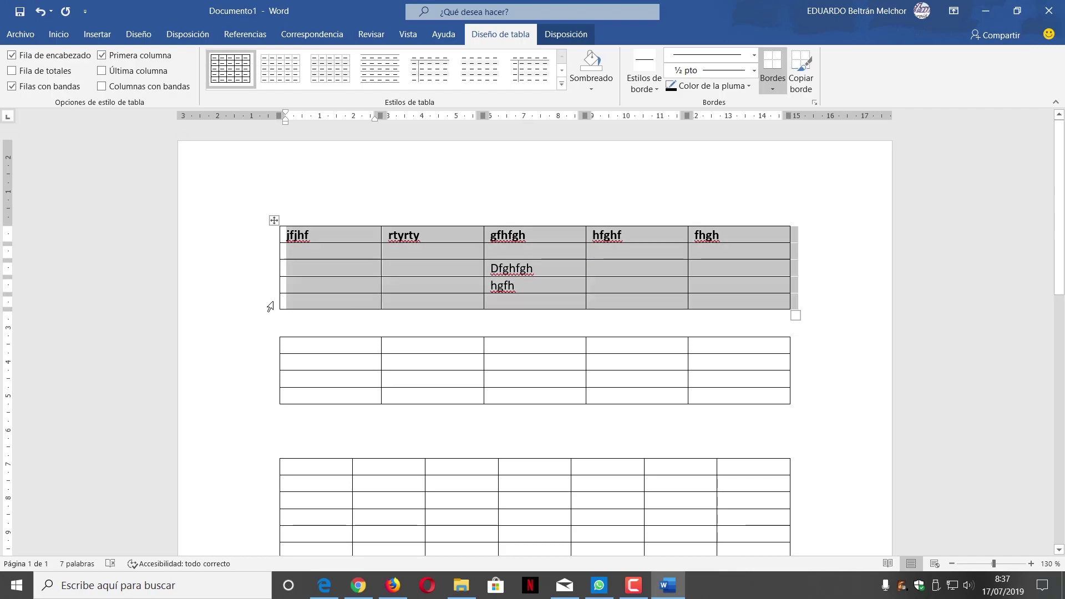
pyautogui.click(296, 318)
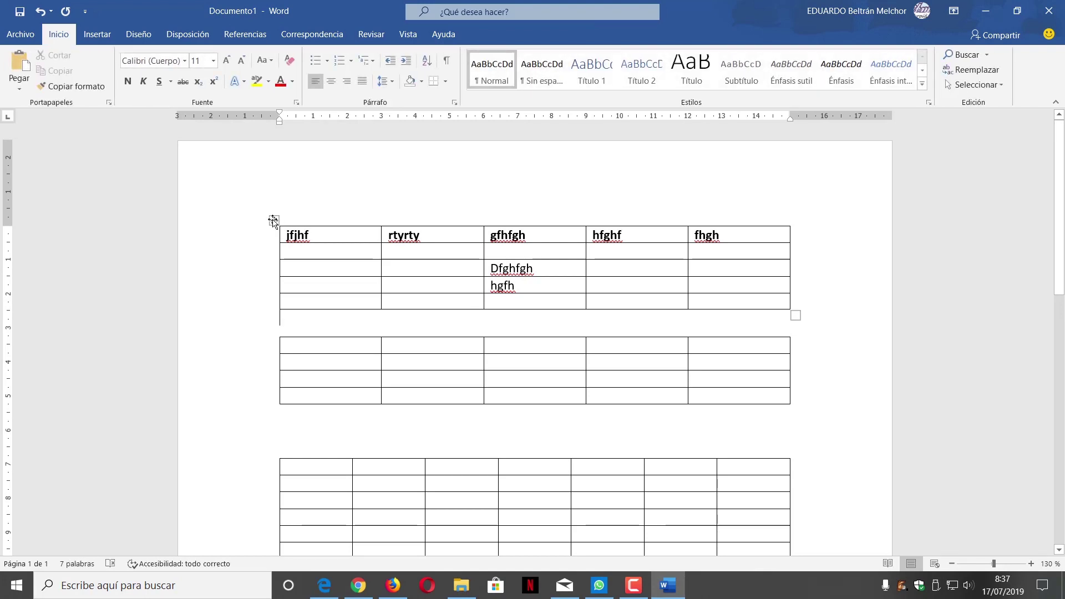
pyautogui.click(273, 220)
pyautogui.click(355, 328)
pyautogui.click(335, 203)
pyautogui.moveTo(433, 209); pyautogui.dragTo(547, 215)
pyautogui.click(546, 215)
pyautogui.moveTo(738, 217); pyautogui.dragTo(316, 202)
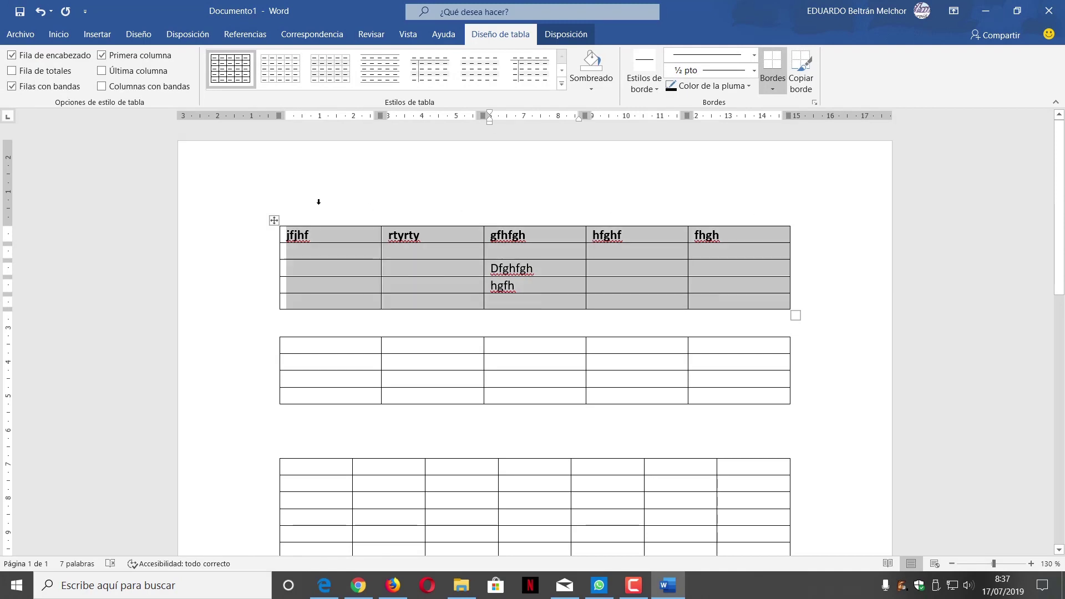
pyautogui.click(397, 254)
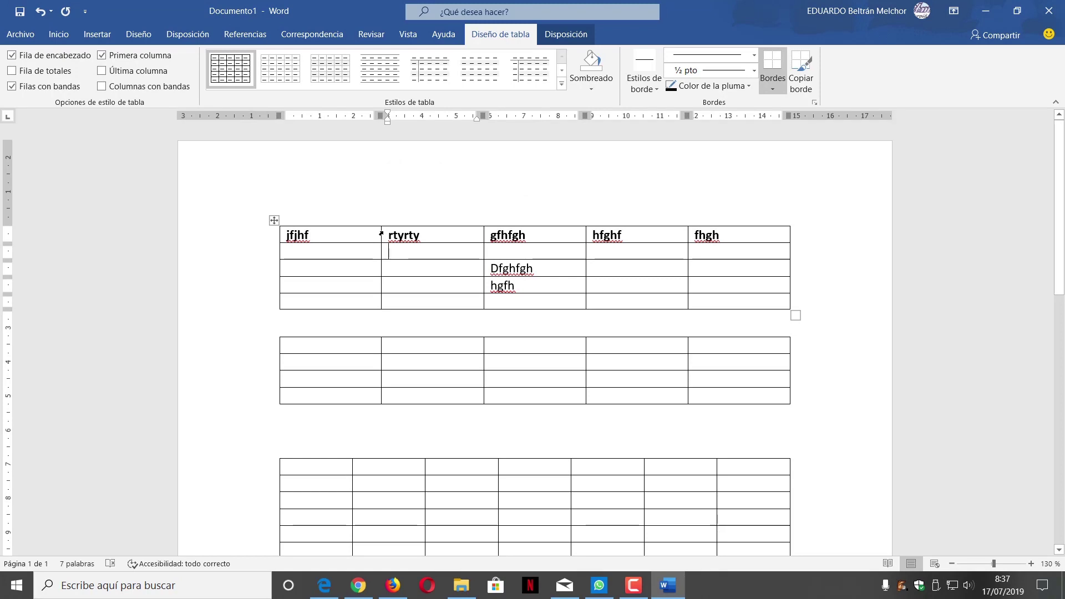
pyautogui.doubleClick(381, 234)
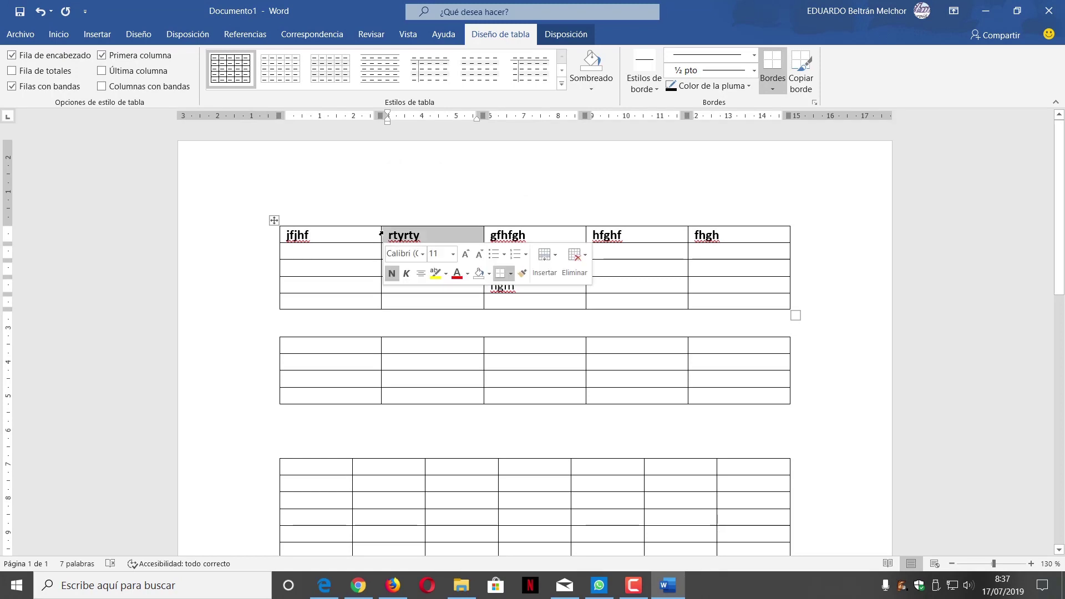
pyautogui.click(436, 236)
pyautogui.click(385, 234)
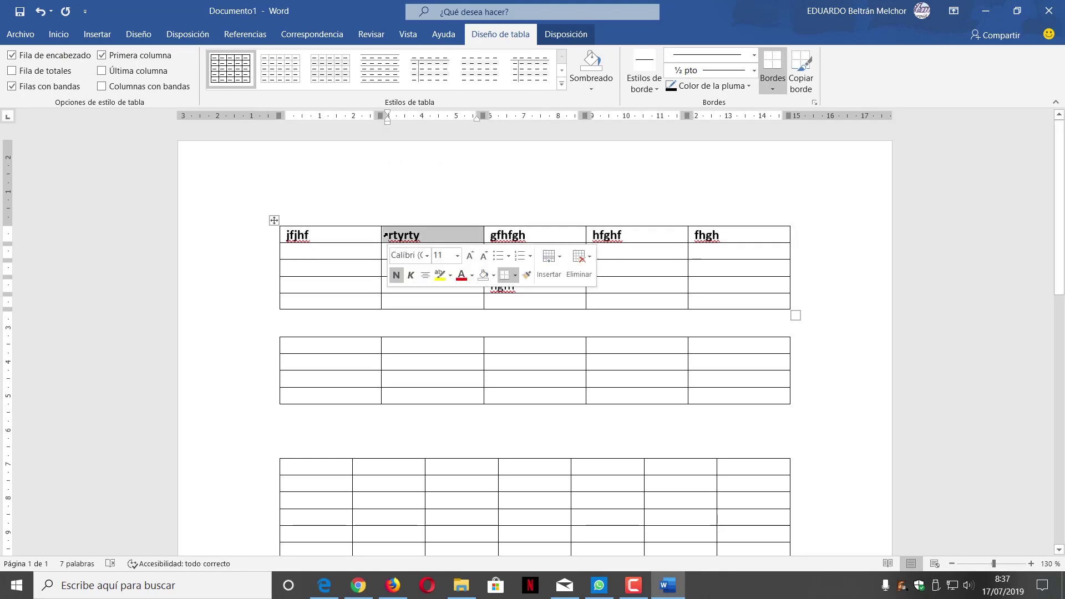
pyautogui.click(524, 221)
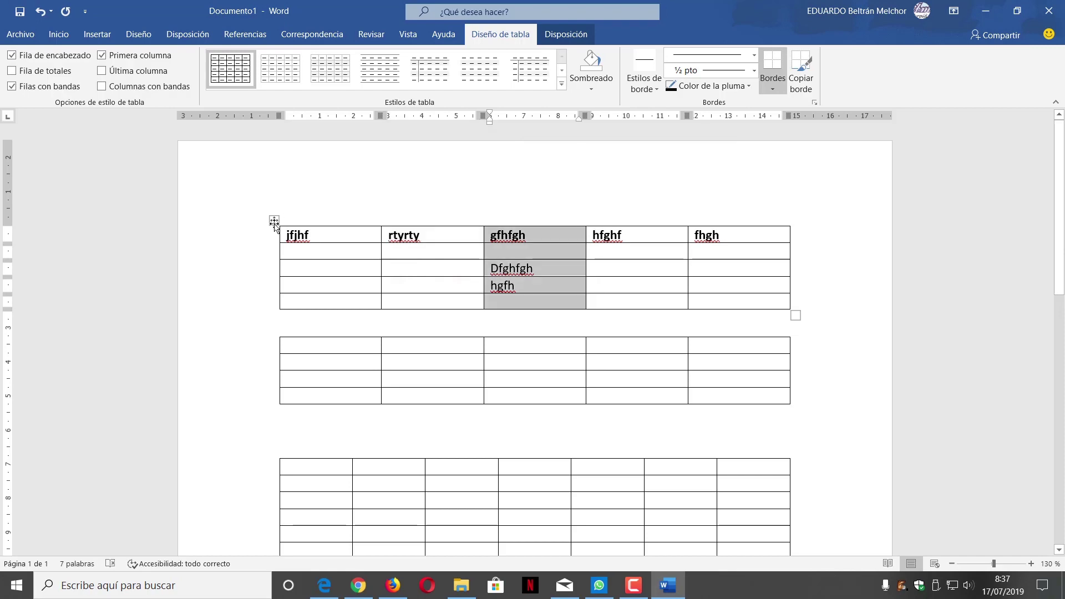
pyautogui.click(273, 221)
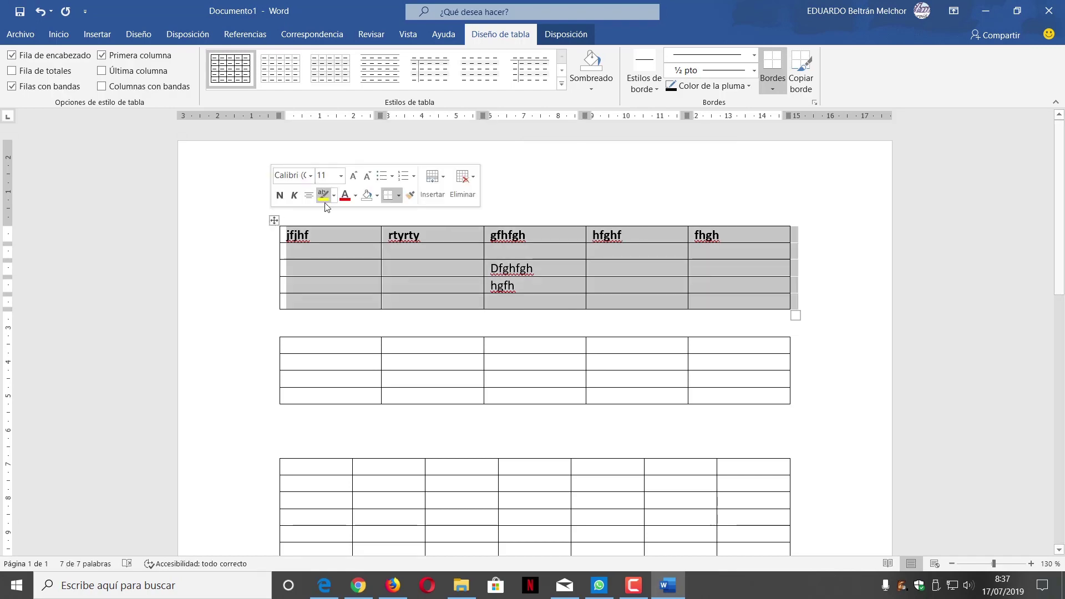
# Apply a blue grid table style, undo it, and preview shading colours
pyautogui.click(561, 85)
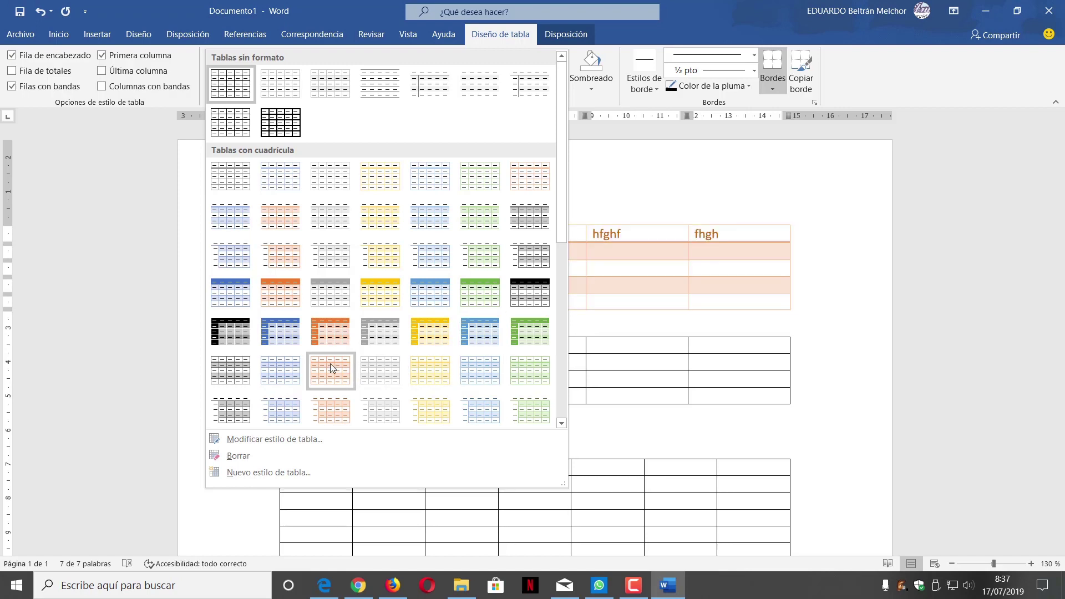
pyautogui.click(284, 370)
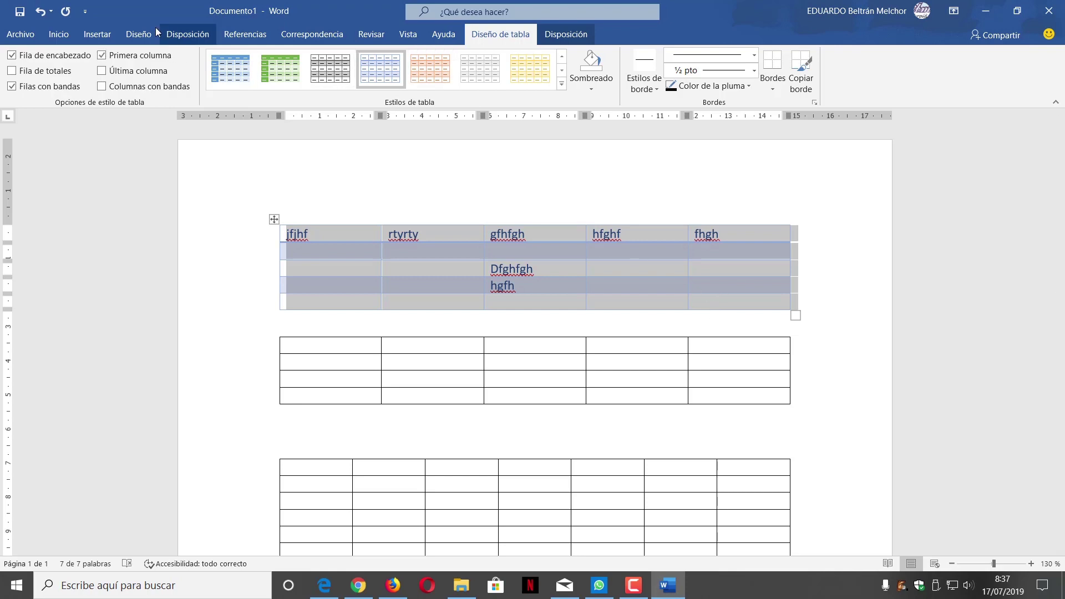
pyautogui.click(39, 13)
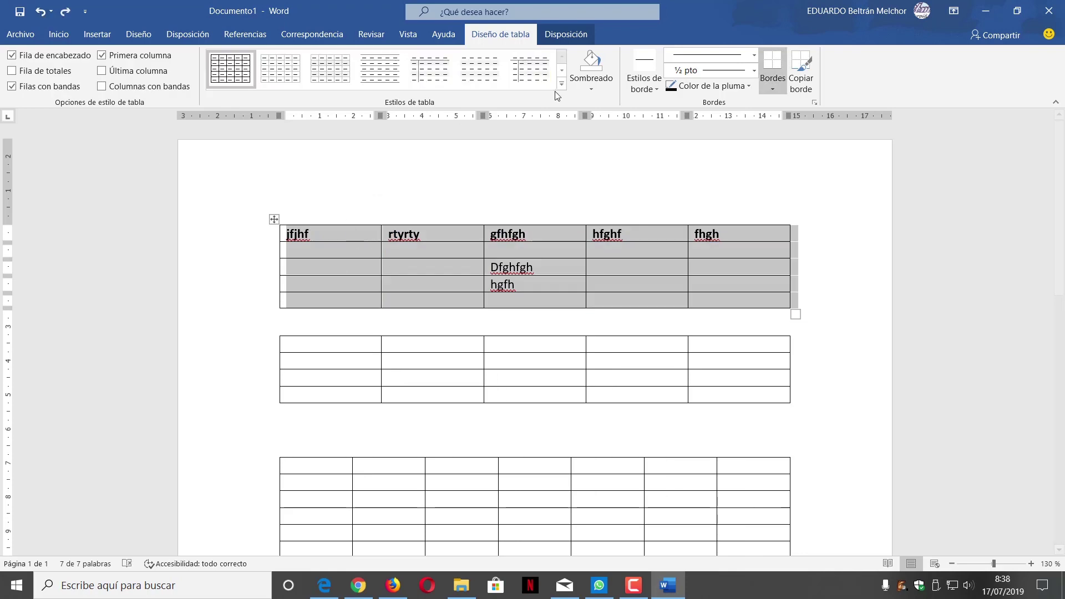
pyautogui.click(588, 91)
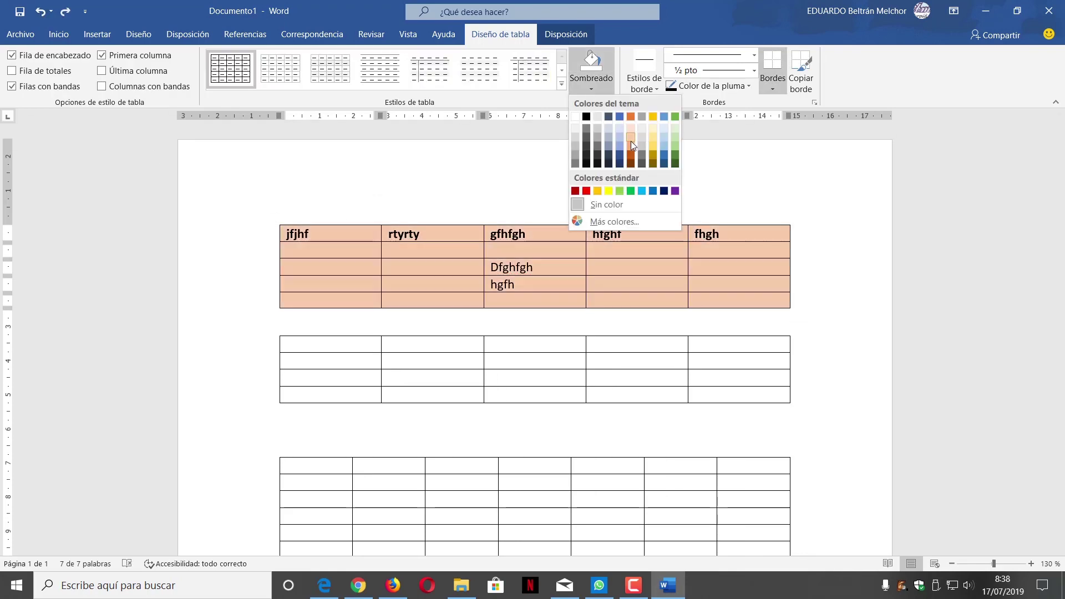
# Paint the first table's top and bottom borders with the orange 1½ pt border style
pyautogui.click(643, 78)
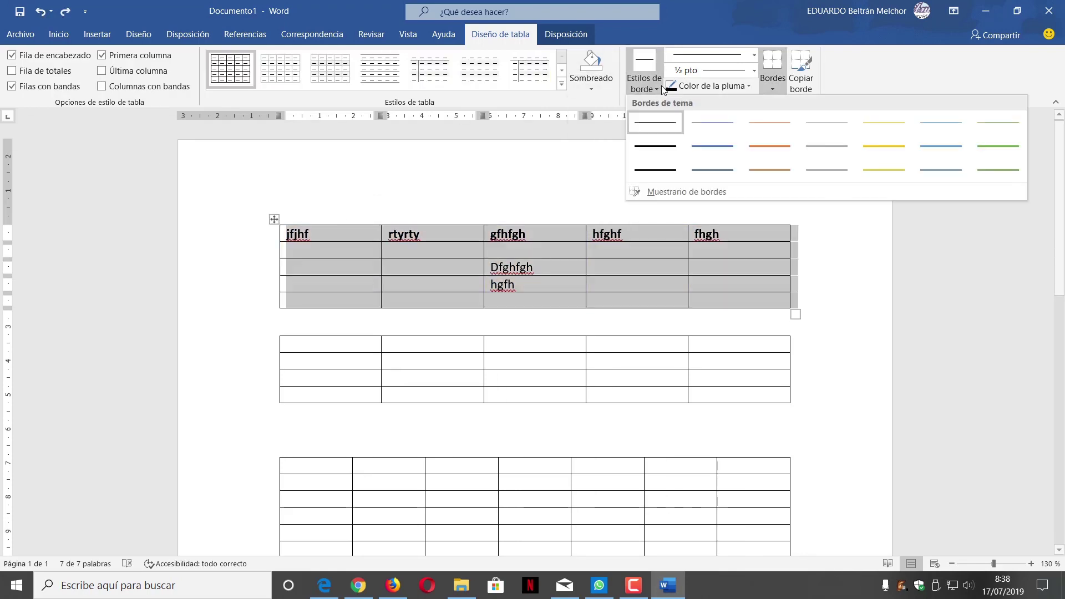
pyautogui.click(770, 146)
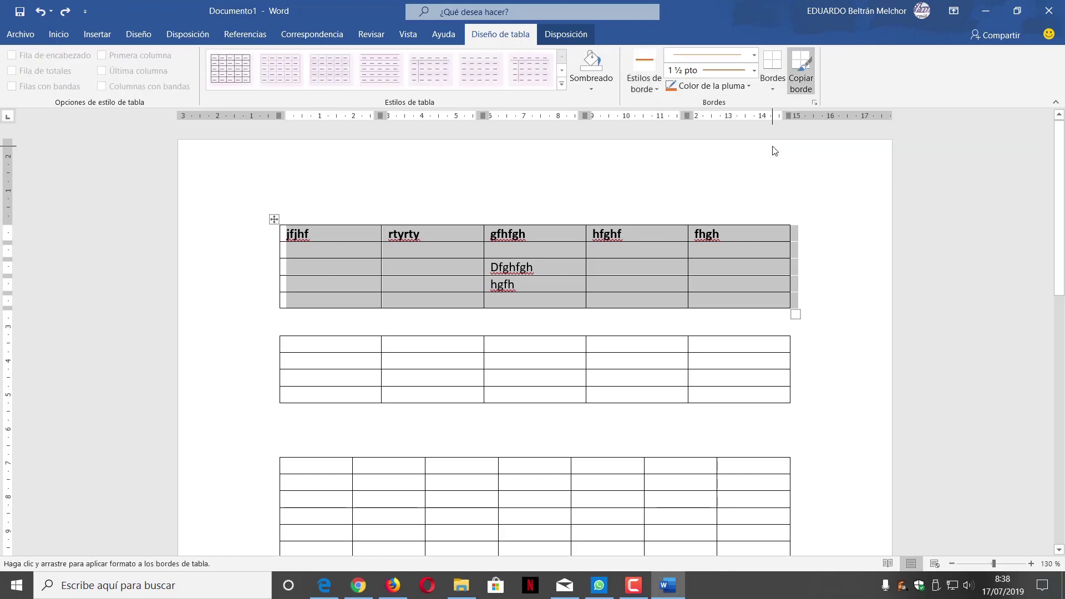
pyautogui.moveTo(286, 225); pyautogui.dragTo(789, 221)
pyautogui.moveTo(792, 224); pyautogui.dragTo(792, 225)
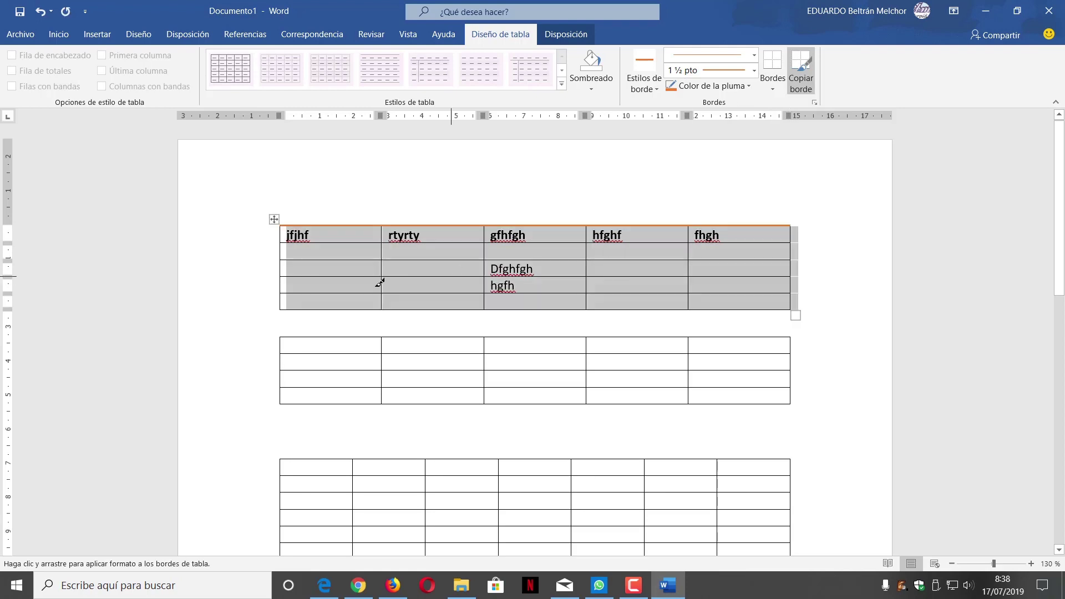
pyautogui.moveTo(287, 308)
pyautogui.mouseDown()
pyautogui.moveTo(793, 305)
pyautogui.moveTo(795, 219)
pyautogui.mouseUp()
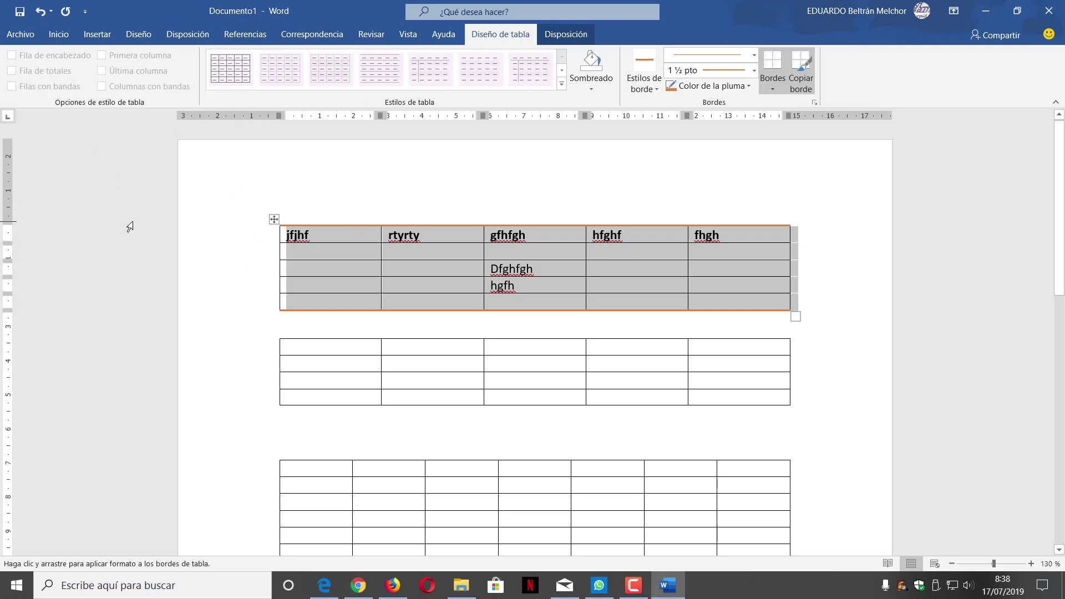
pyautogui.press('Escape')
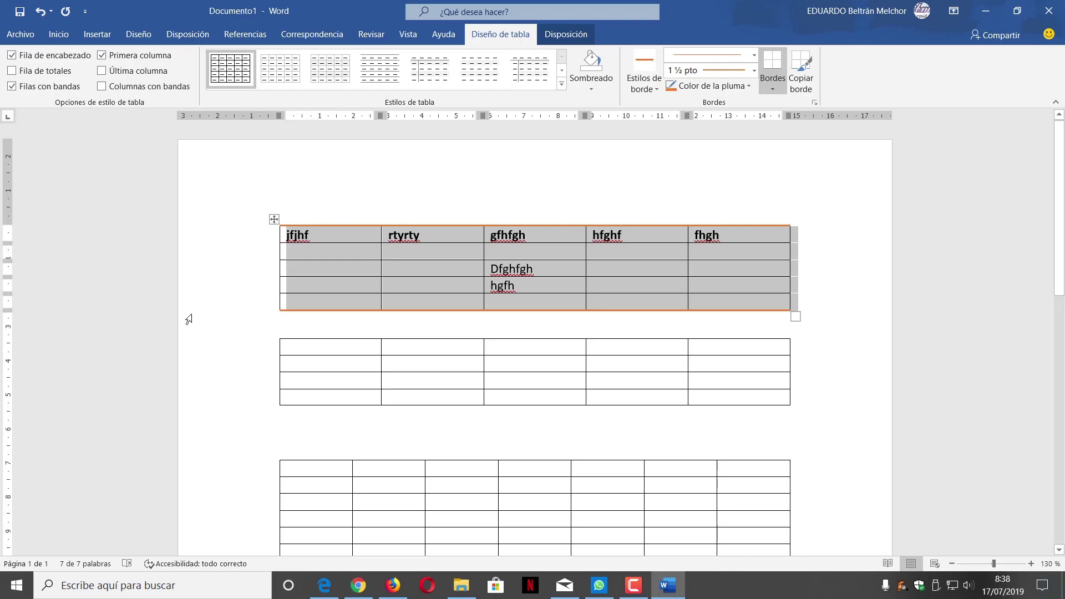
# Select the second and third tables and delete them
pyautogui.scroll(-3, 261, 296)
pyautogui.scroll(1, 183, 172)
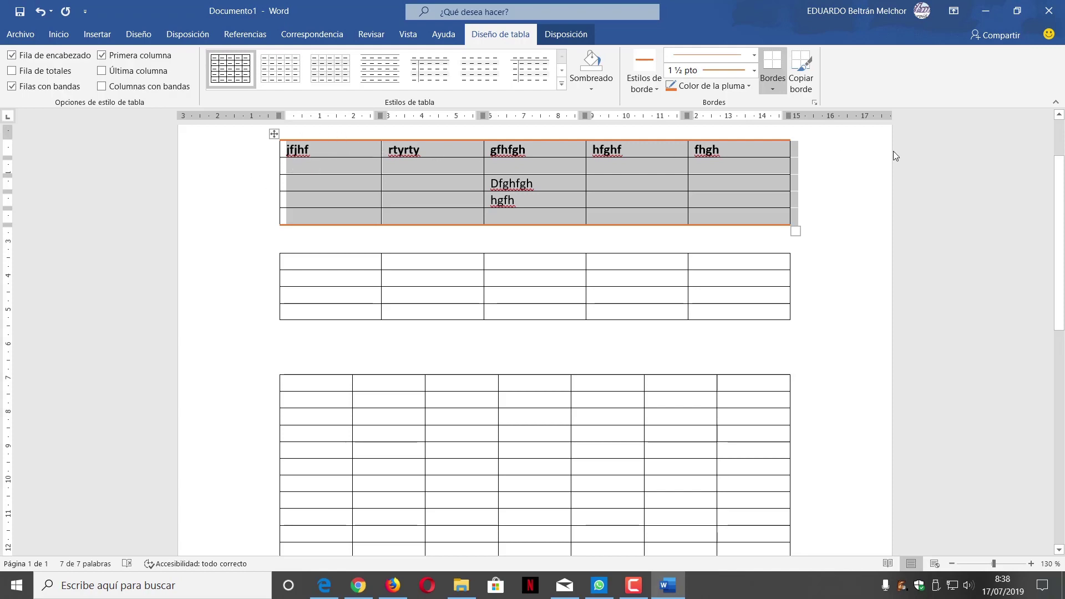
pyautogui.scroll(-2, 280, 230)
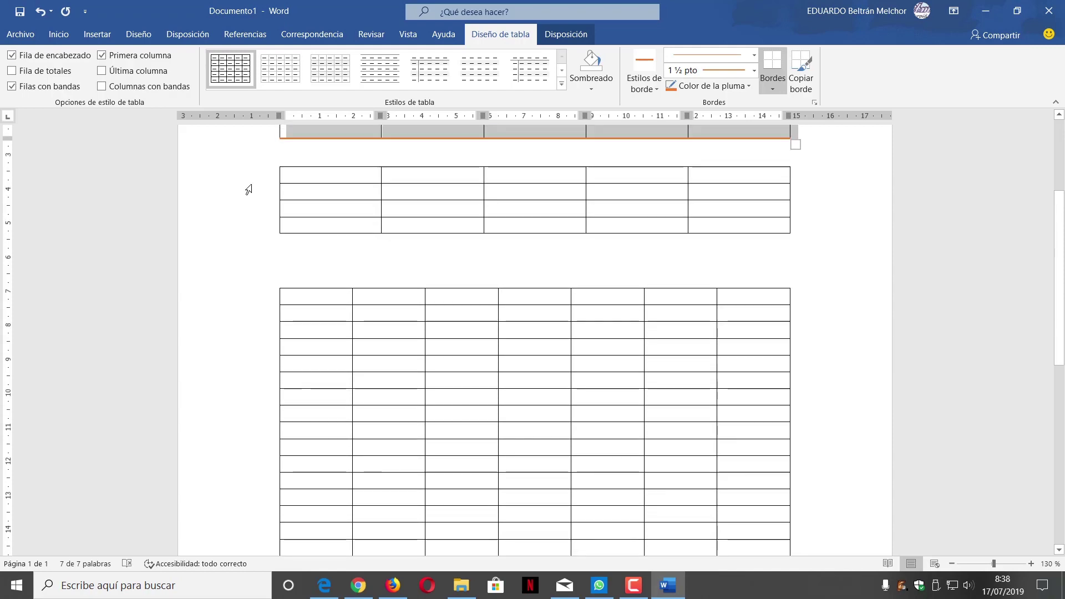
pyautogui.moveTo(254, 187)
pyautogui.mouseDown()
pyautogui.moveTo(267, 548)
pyautogui.moveTo(288, 441)
pyautogui.mouseUp()
pyautogui.press('Delete')
# Insert a 4-column, 4-row table below the first table
pyautogui.scroll(5, 287, 441)
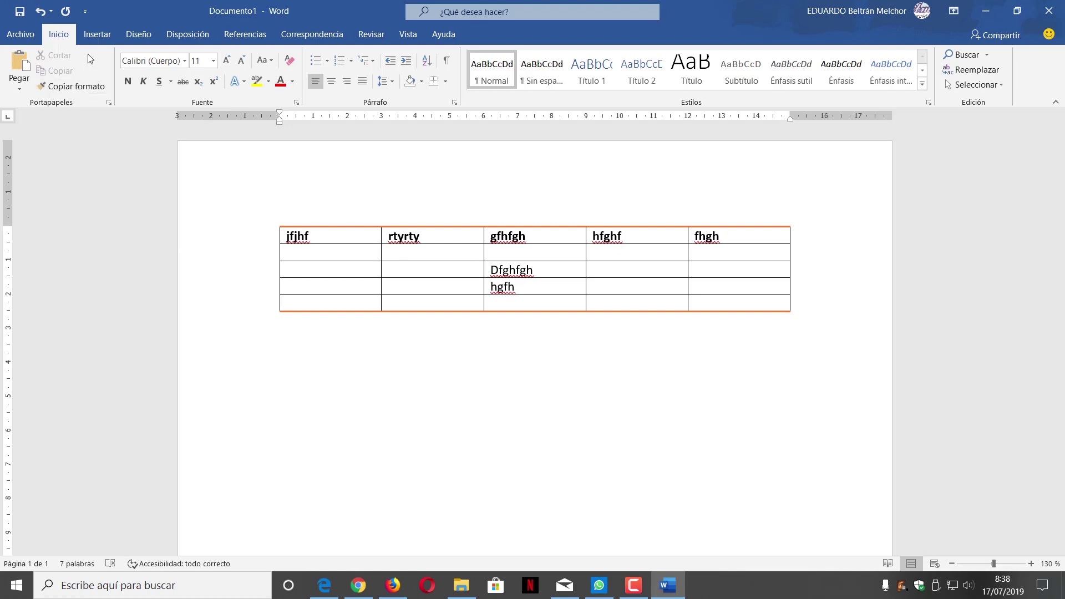
pyautogui.click(100, 33)
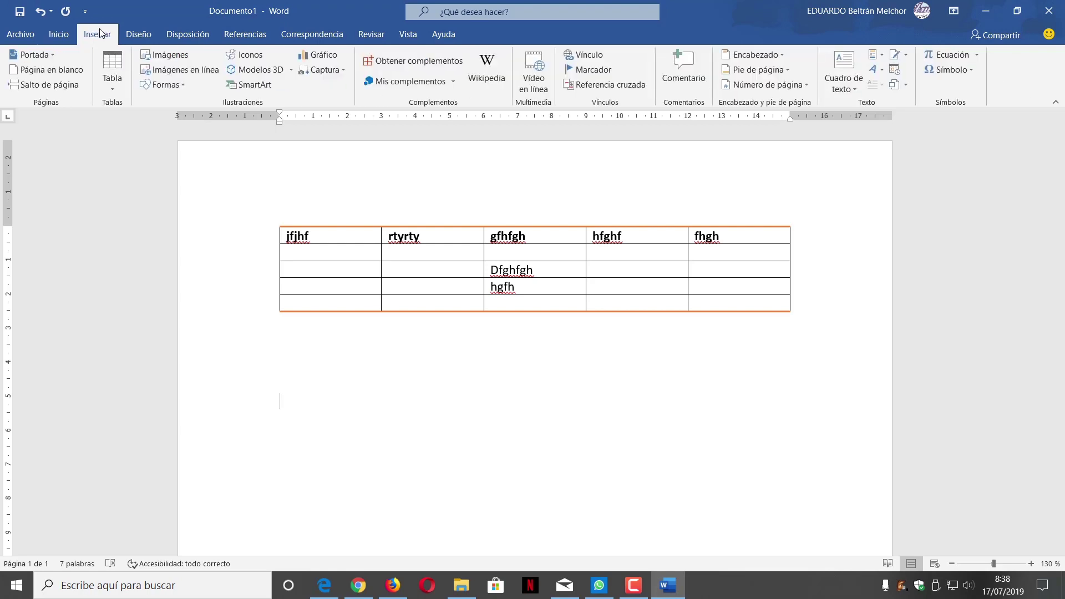
pyautogui.click(112, 88)
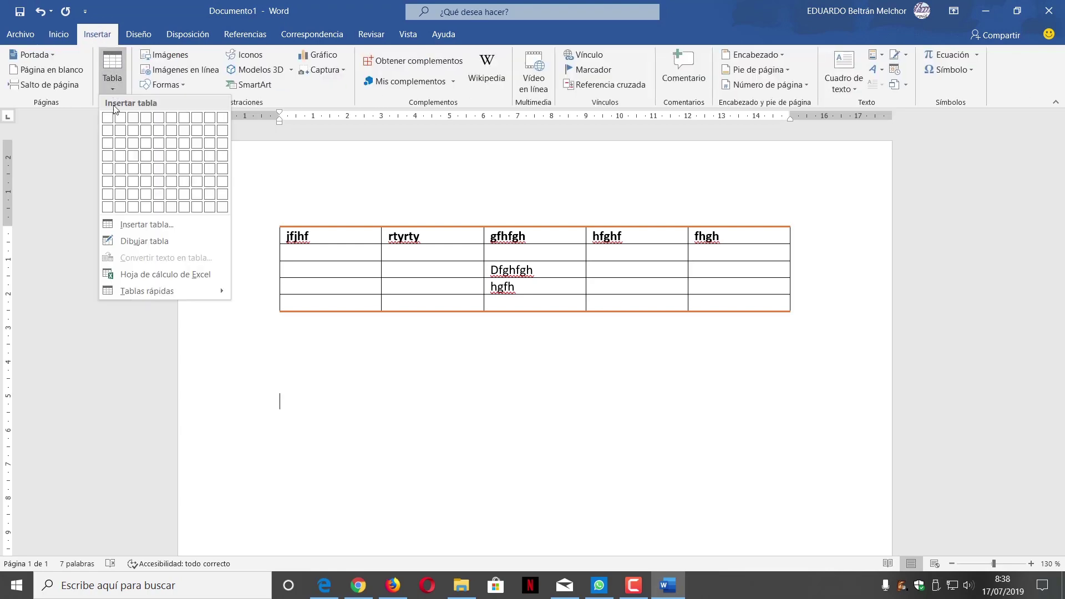
pyautogui.click(147, 158)
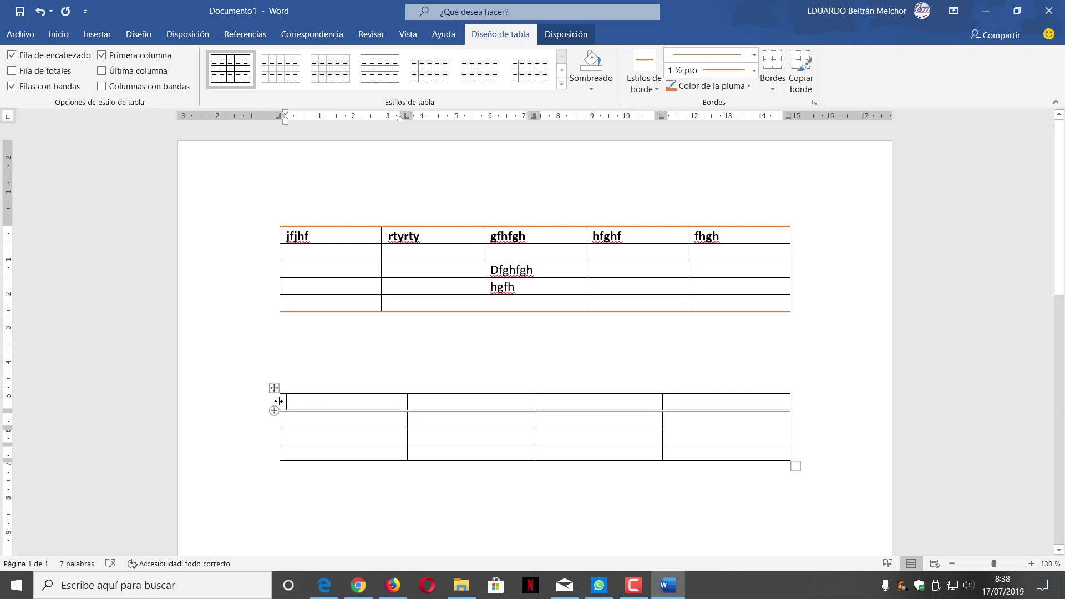
# Merge the lower table's first row into one cell and split its second row into 2 cells
pyautogui.click(249, 407)
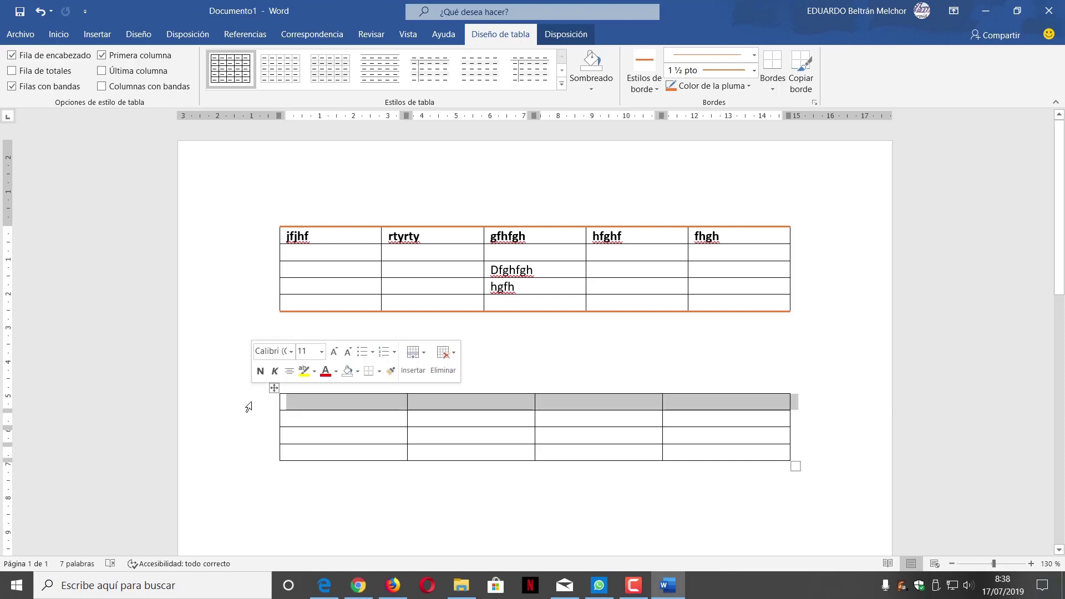
pyautogui.click(566, 34)
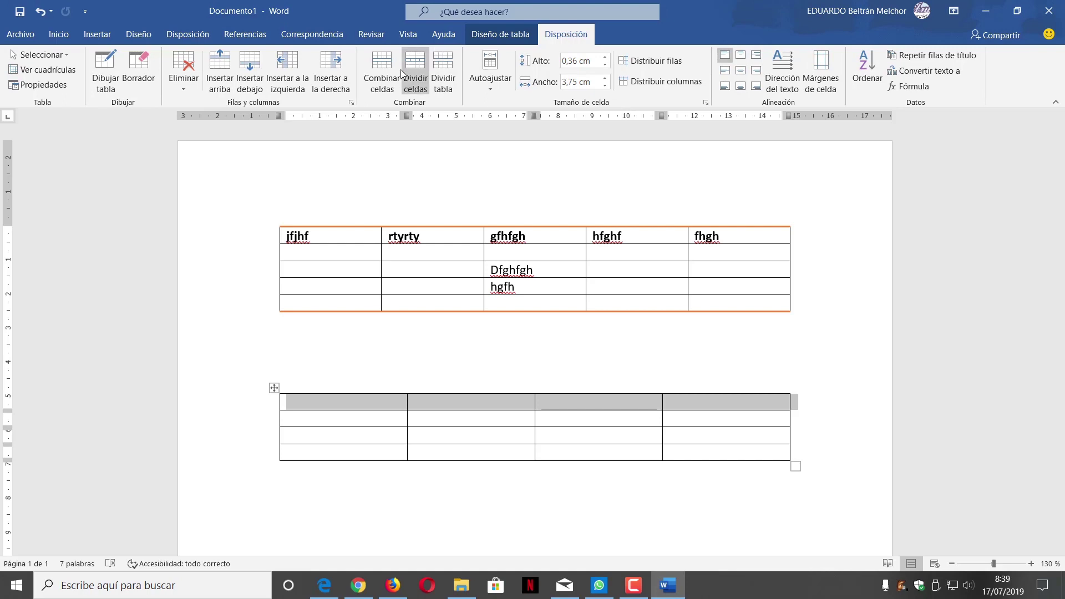
pyautogui.click(376, 84)
pyautogui.click(475, 482)
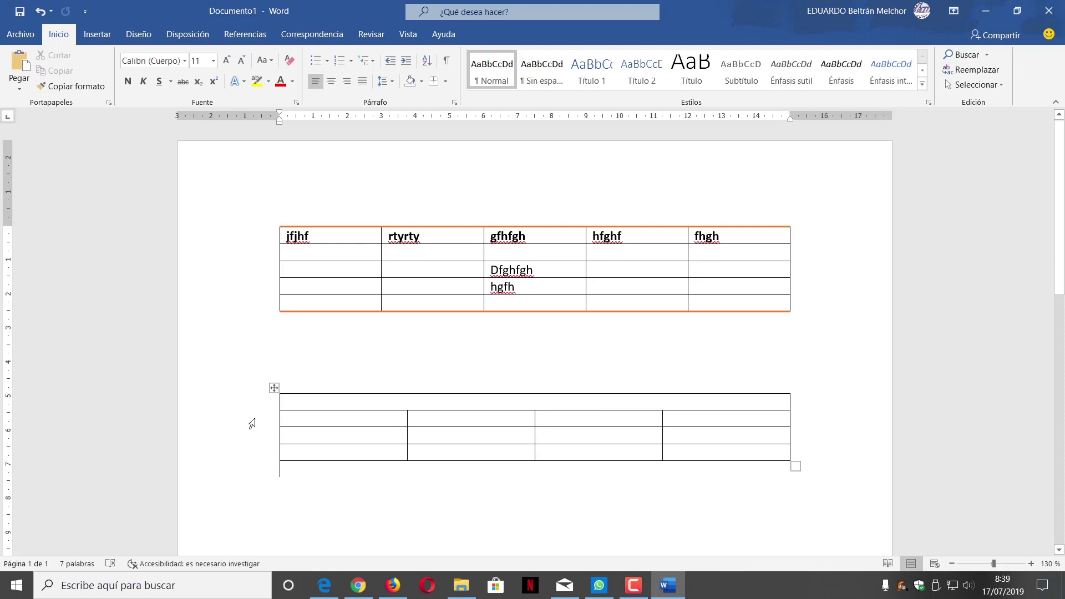
pyautogui.click(252, 423)
pyautogui.click(566, 33)
pyautogui.click(415, 72)
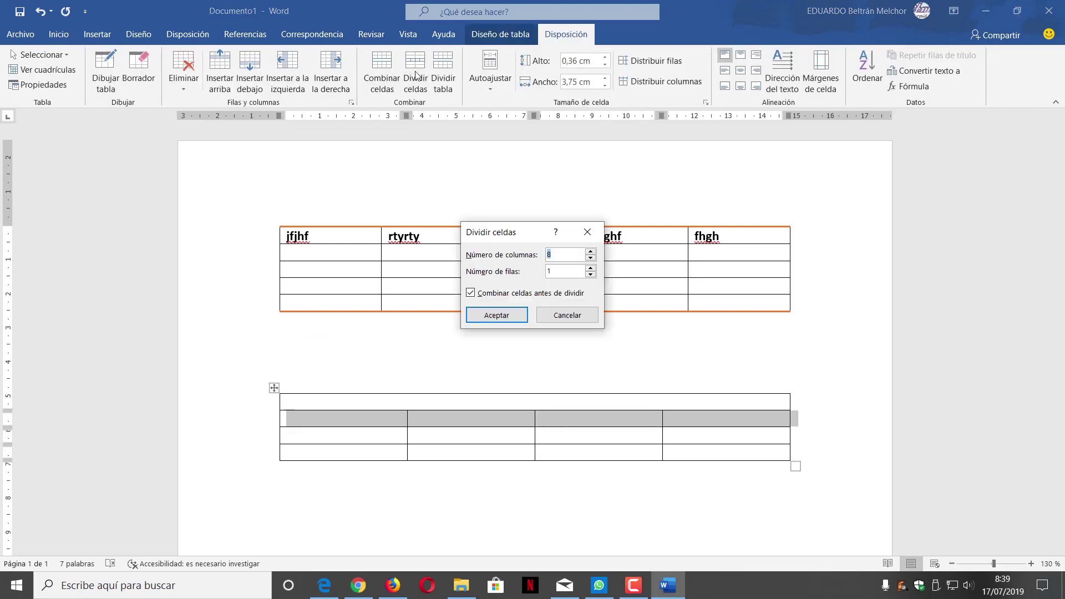
pyautogui.write('2')
pyautogui.click(516, 313)
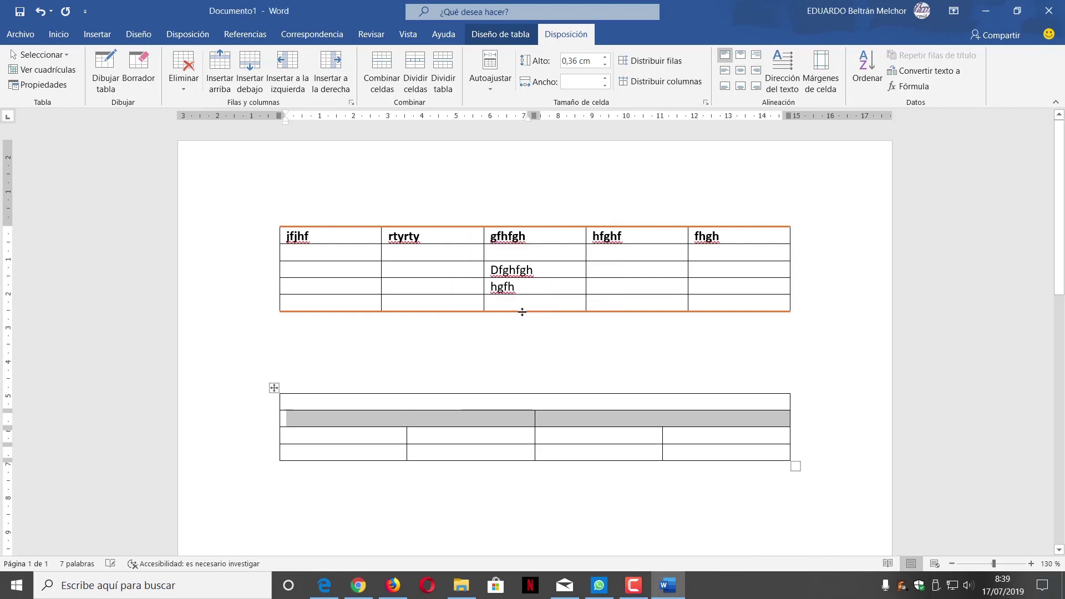
# Split the third row into 3 cells and the bottom row into 5 cells
pyautogui.click(251, 441)
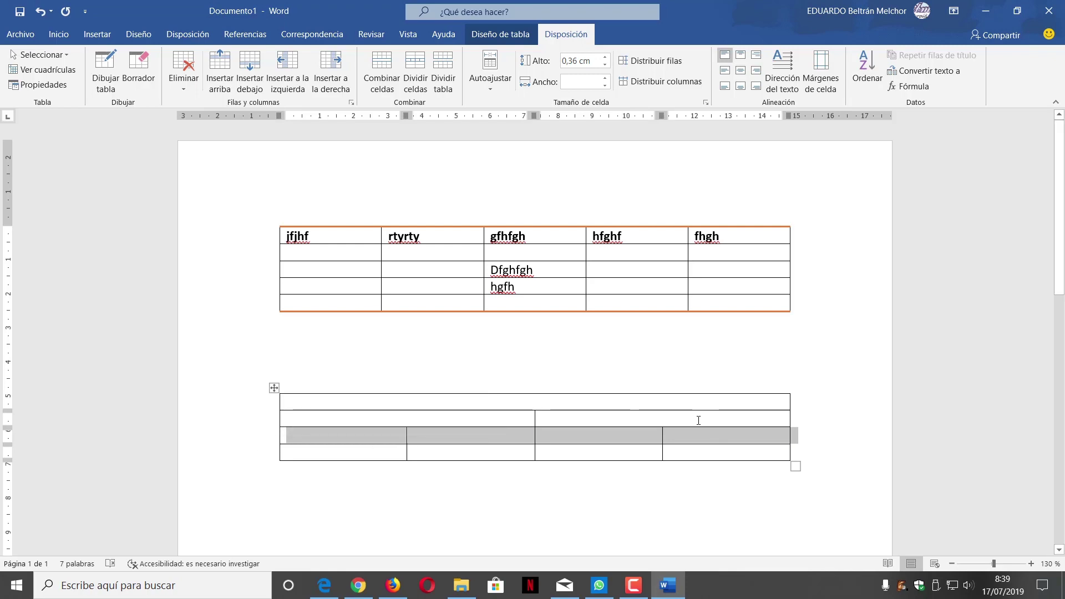
pyautogui.click(421, 77)
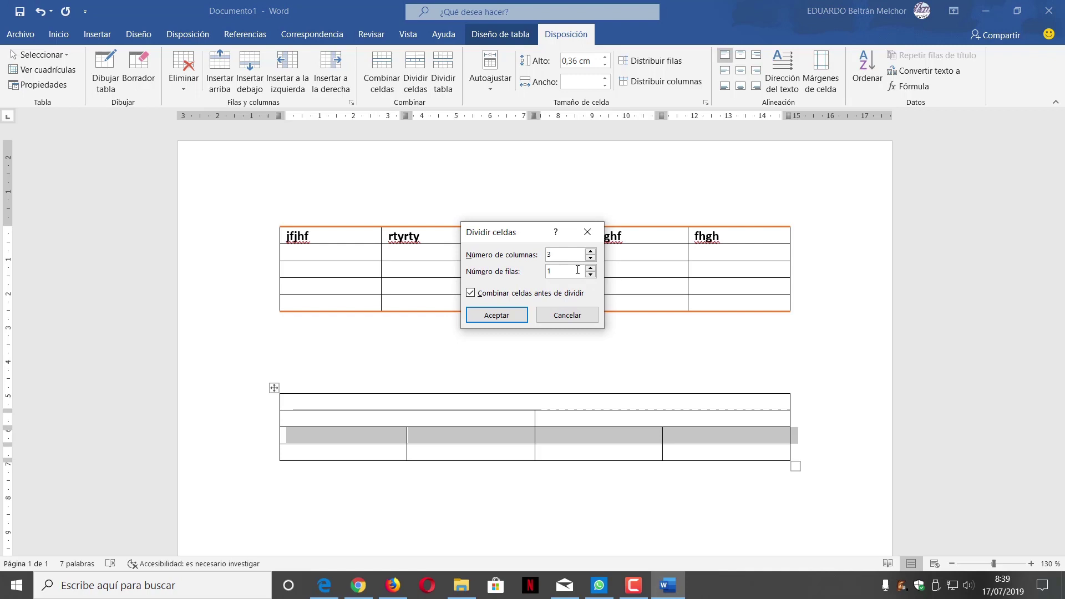
pyautogui.click(513, 314)
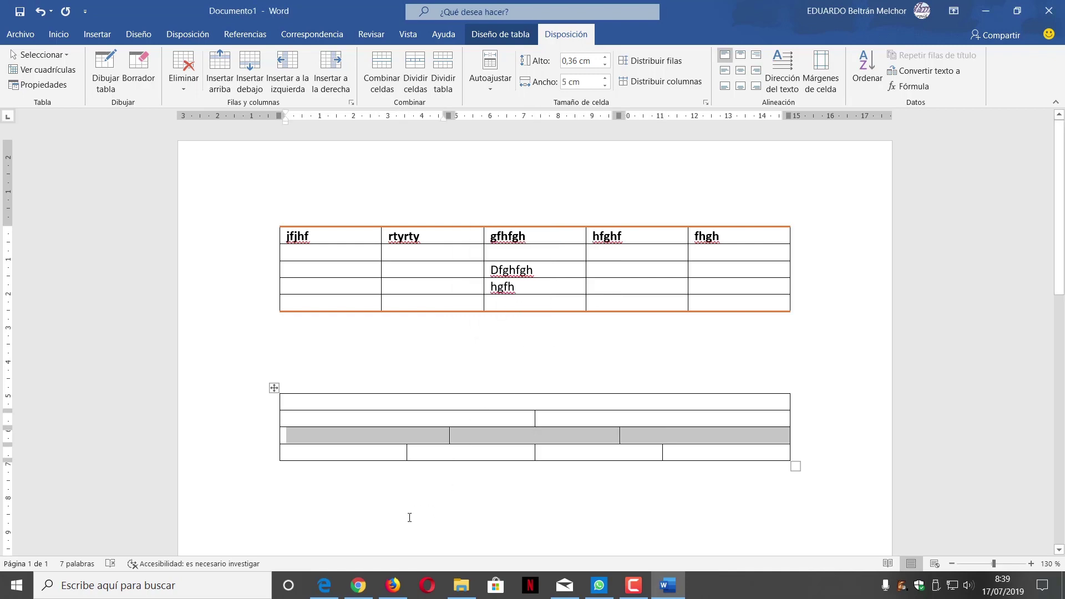
pyautogui.click(247, 453)
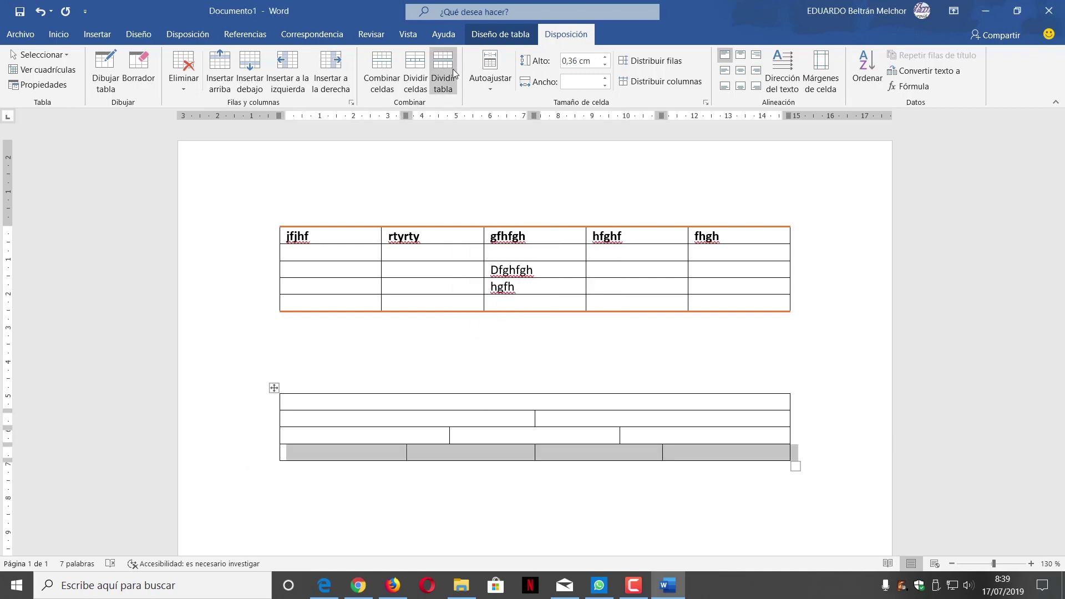
pyautogui.click(412, 79)
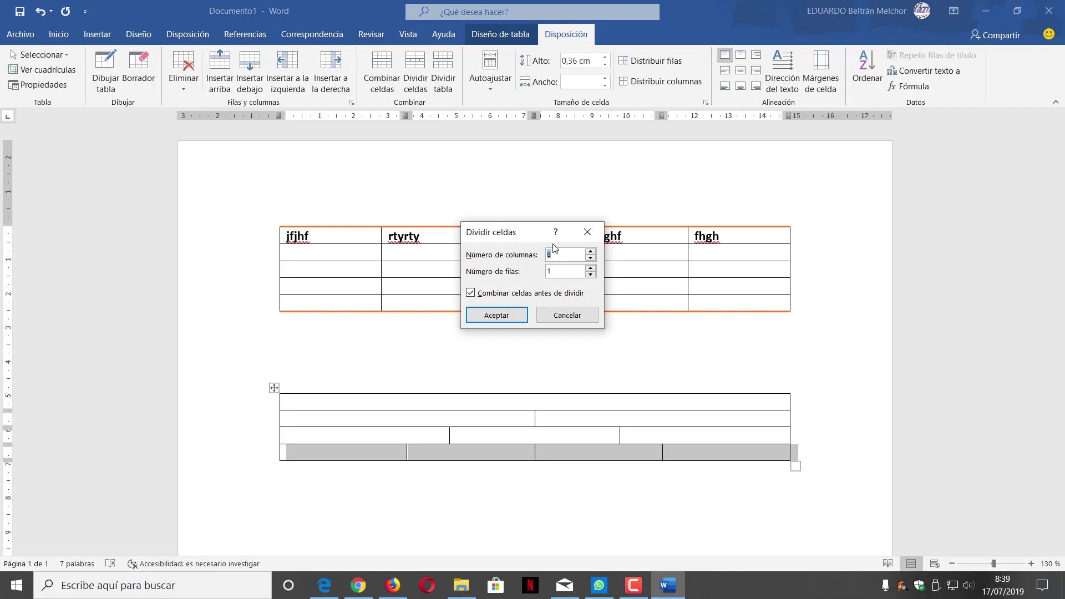
pyautogui.click(491, 317)
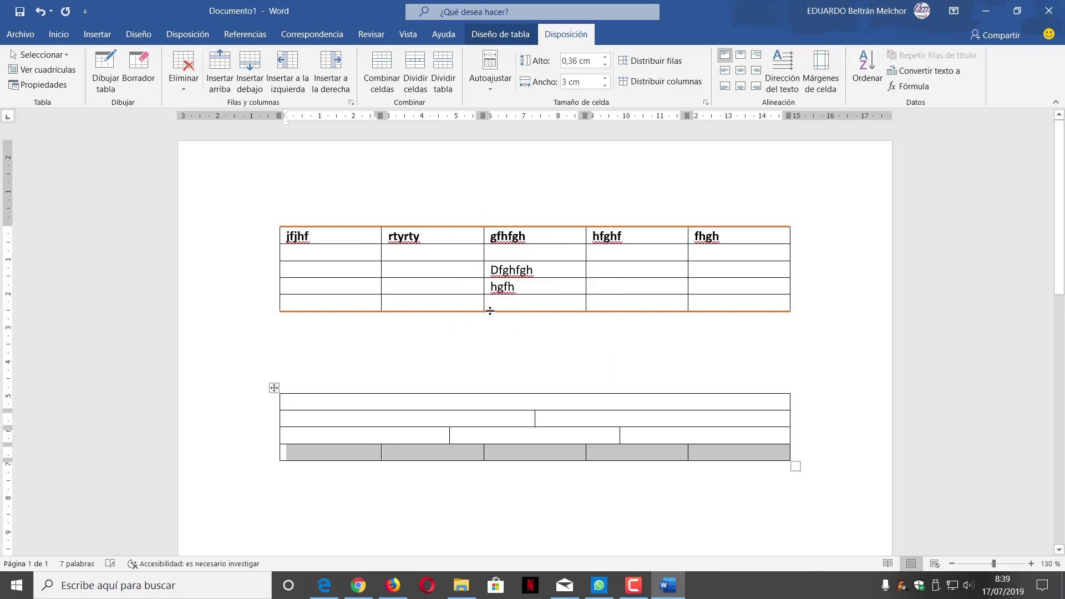
pyautogui.click(448, 513)
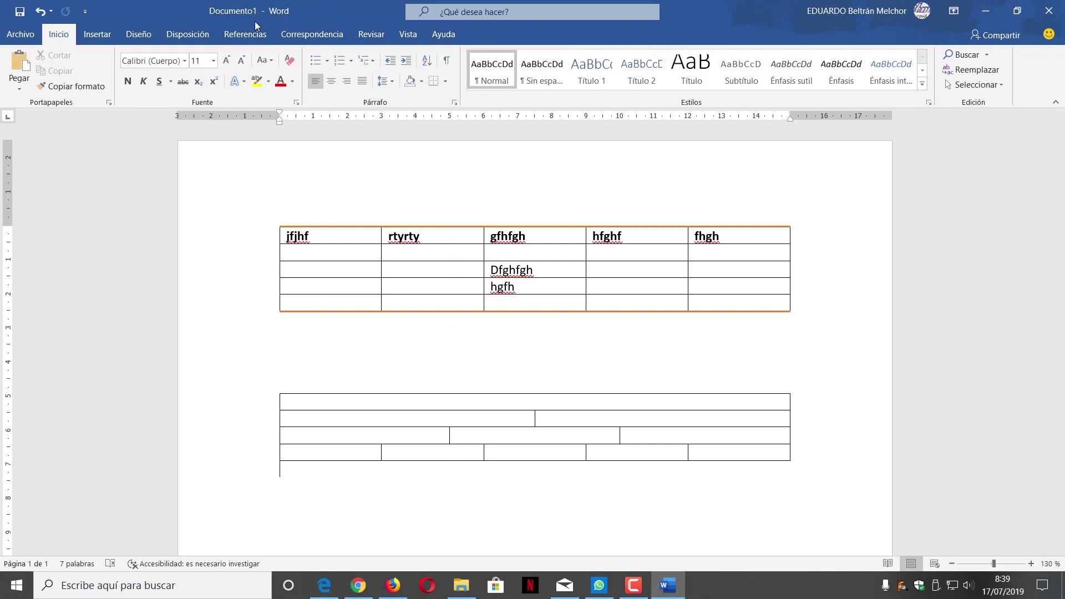
pyautogui.click(386, 404)
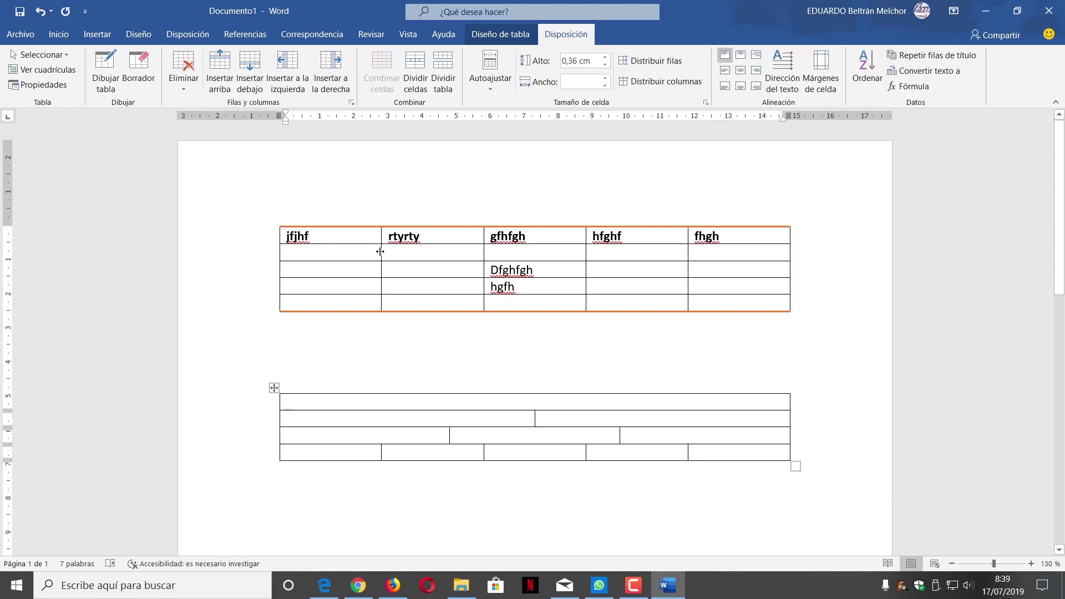
# Narrow the first column and distribute columns 2–5 to equal width
pyautogui.moveTo(379, 251); pyautogui.dragTo(321, 251)
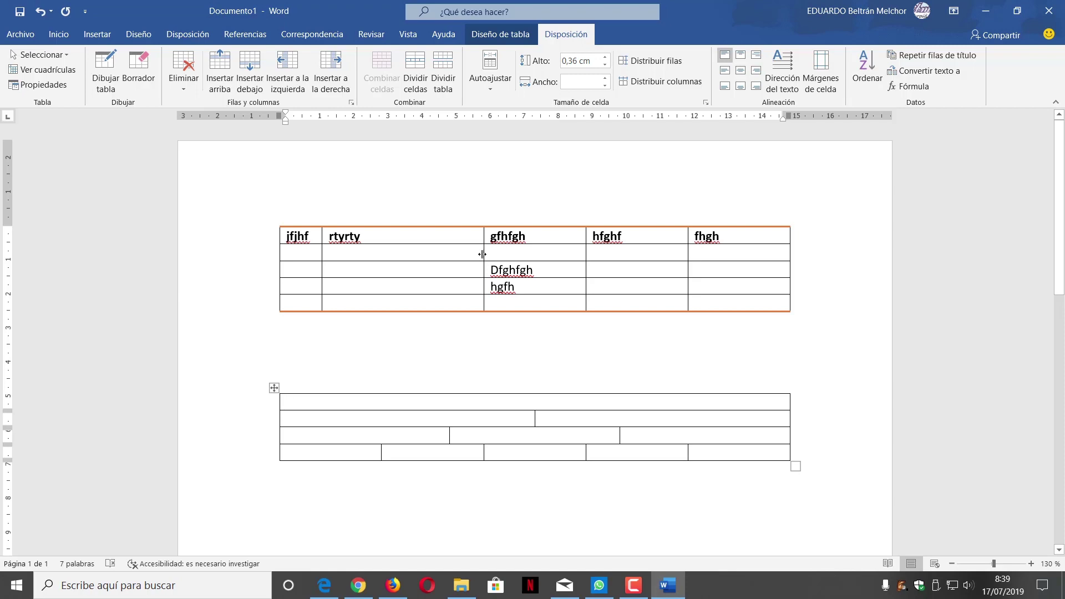
pyautogui.moveTo(482, 254); pyautogui.dragTo(433, 253)
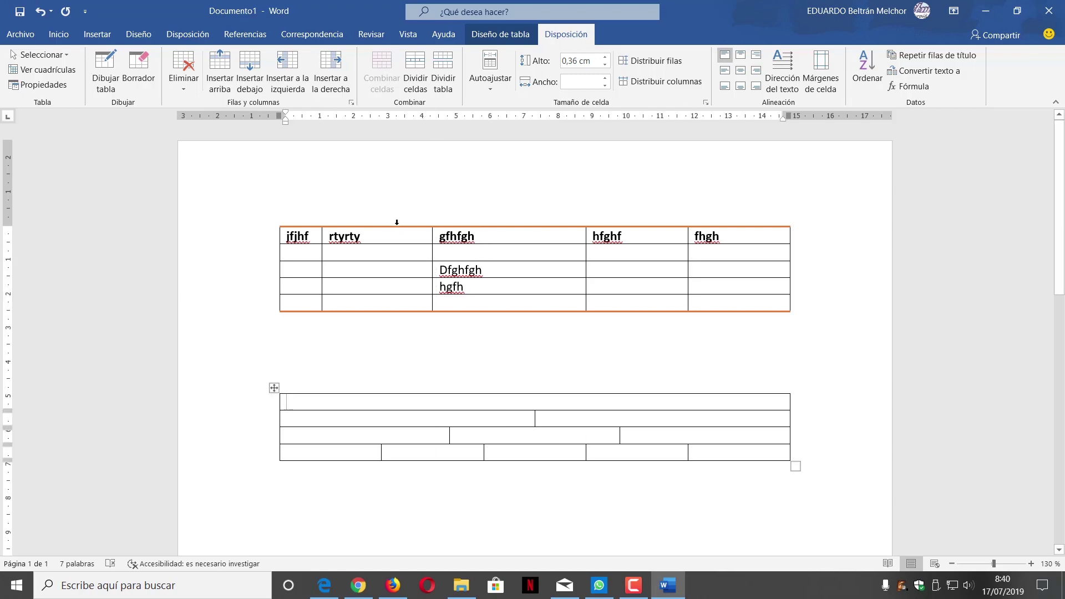
pyautogui.moveTo(397, 221); pyautogui.dragTo(757, 235)
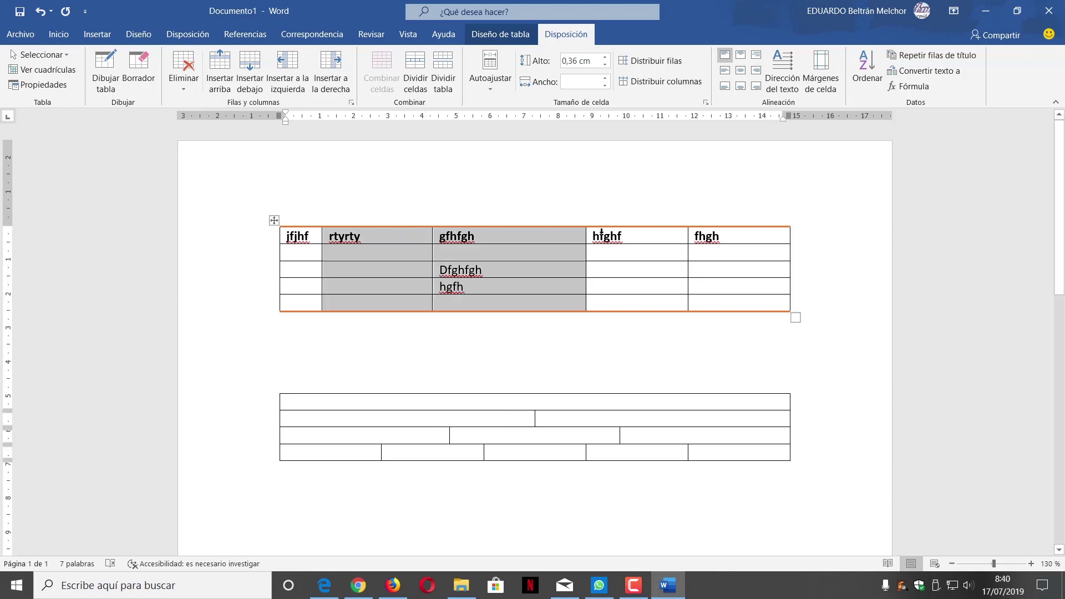
pyautogui.click(661, 84)
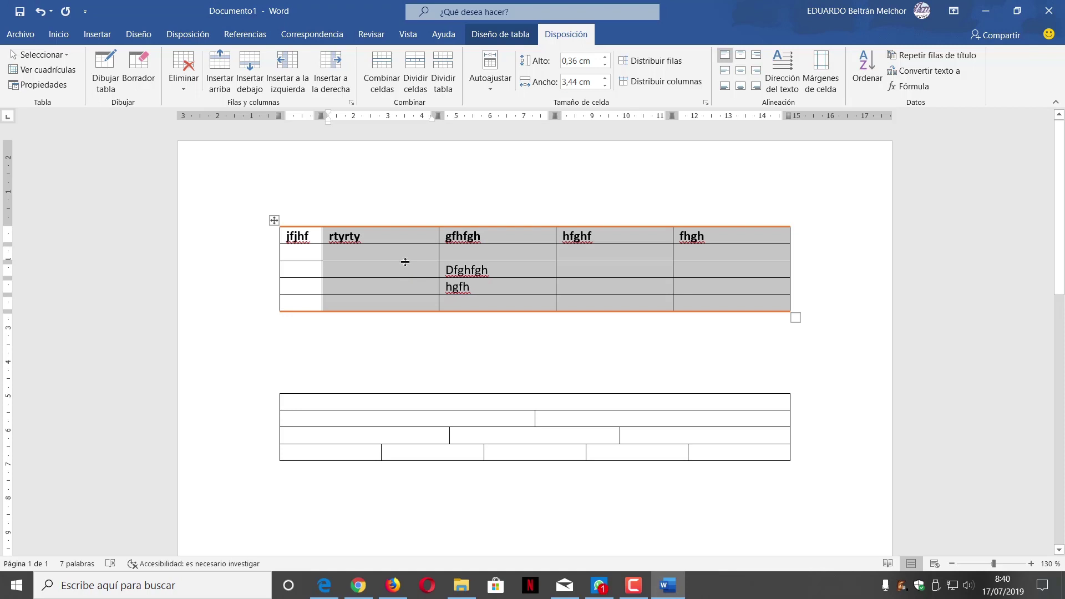
# Adjust row heights, then distribute all five rows to an equal 0.72 cm height
pyautogui.moveTo(405, 261); pyautogui.dragTo(380, 308)
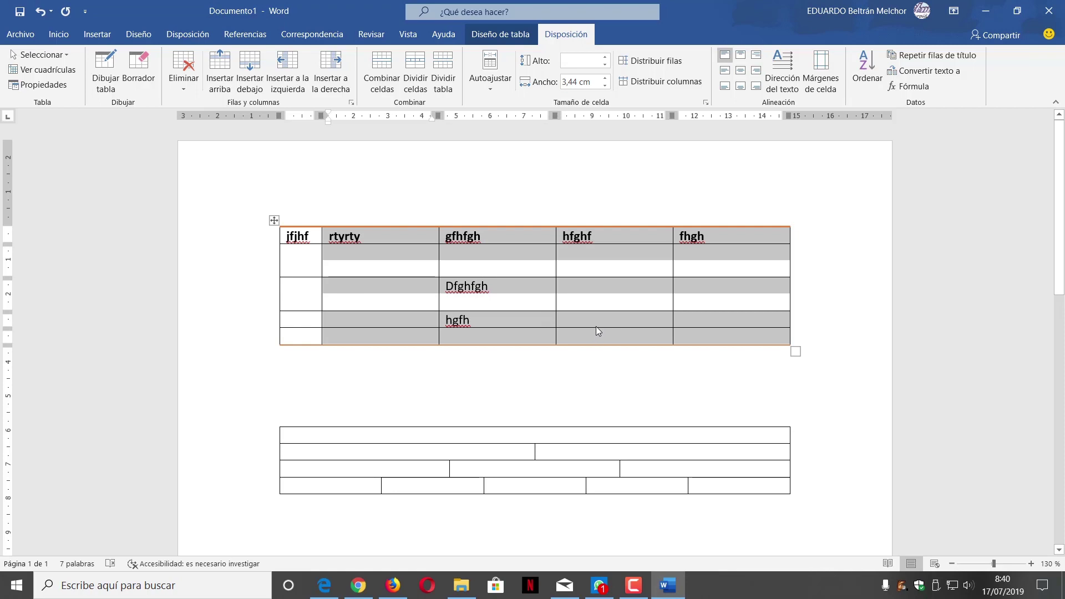
pyautogui.moveTo(595, 327); pyautogui.dragTo(585, 343)
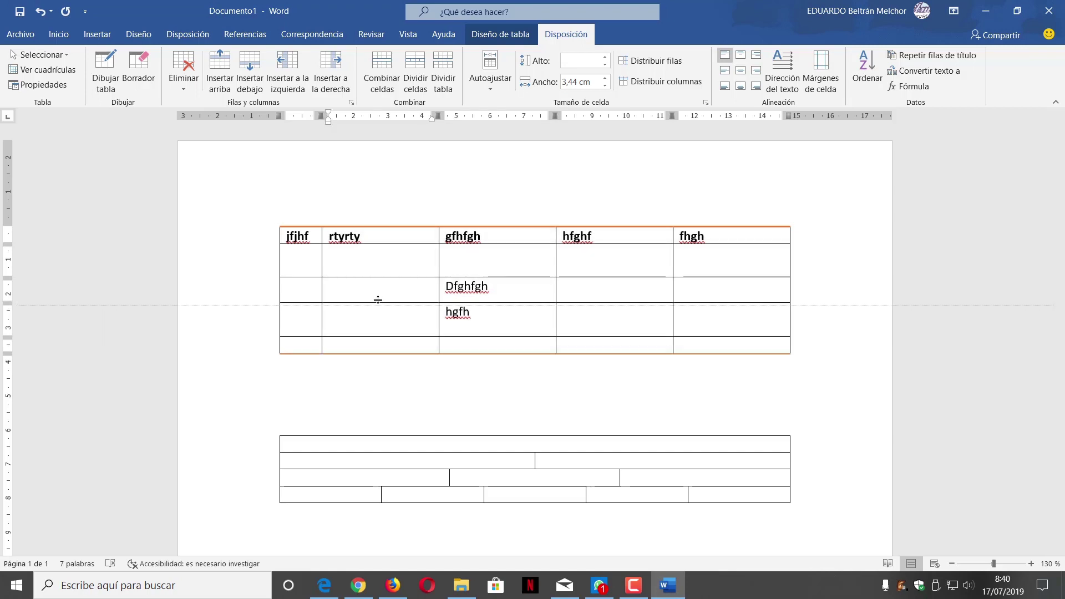
pyautogui.moveTo(374, 311); pyautogui.dragTo(373, 302)
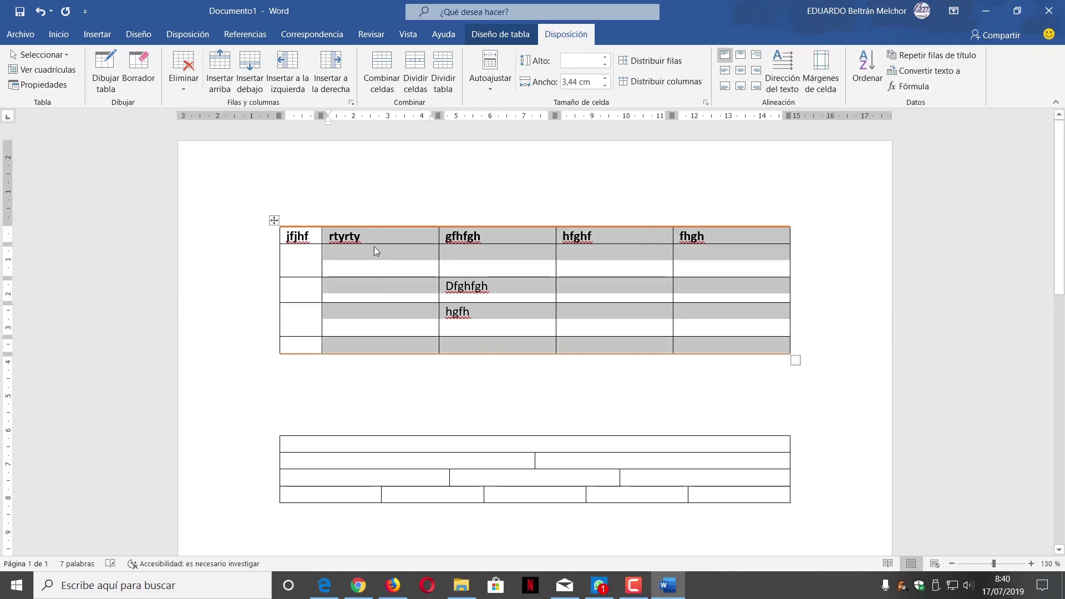
pyautogui.click(239, 265)
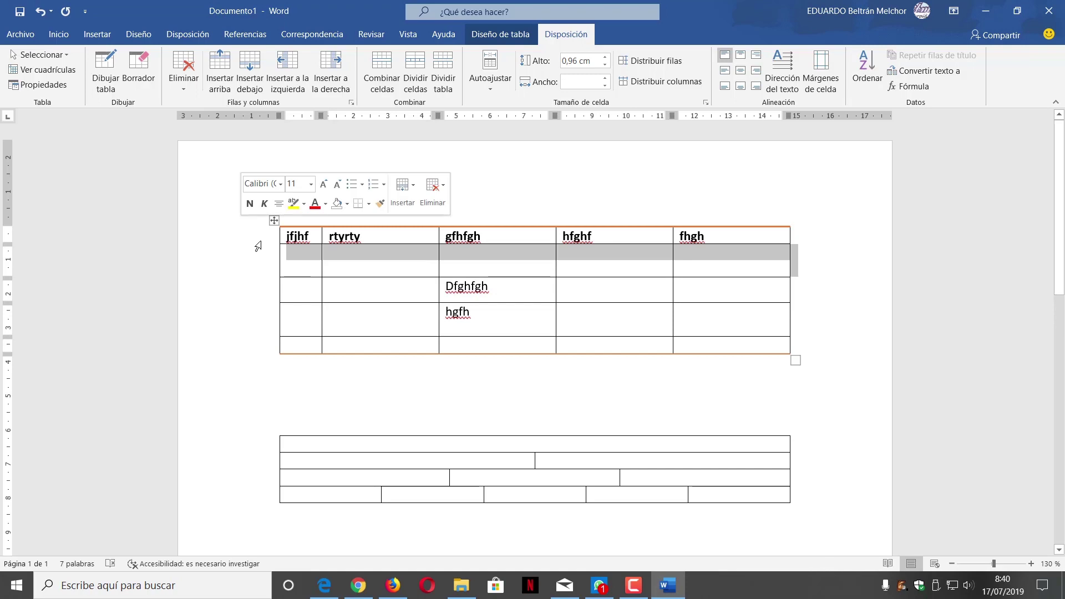
pyautogui.moveTo(265, 252); pyautogui.dragTo(256, 359)
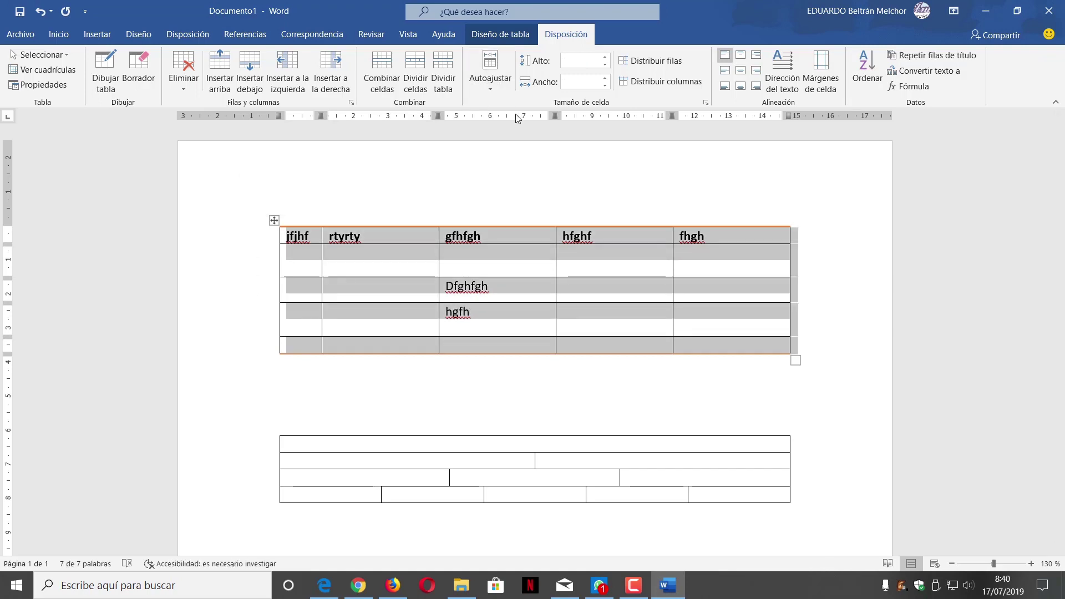
pyautogui.click(672, 60)
pyautogui.click(791, 280)
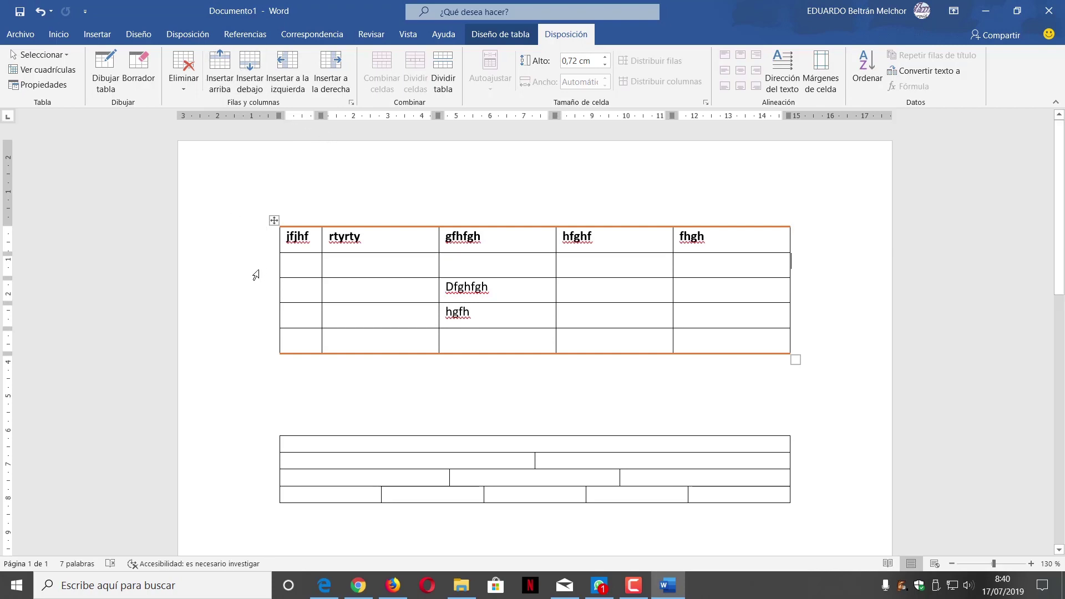
# Insert an empty row above the header row and one below the Dfghfgh row
pyautogui.click(261, 239)
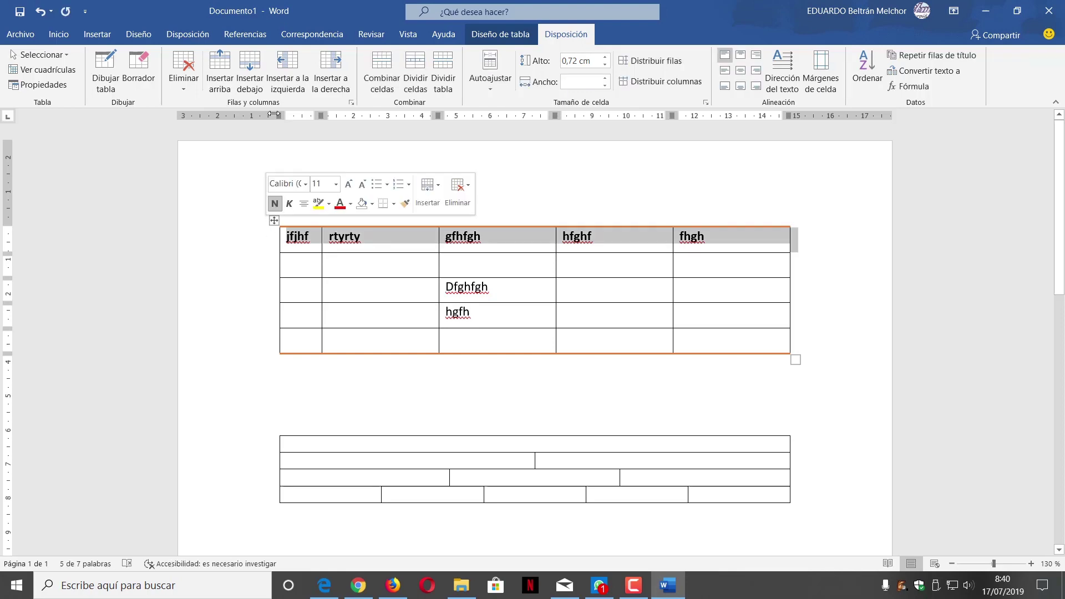
pyautogui.click(220, 81)
pyautogui.click(264, 316)
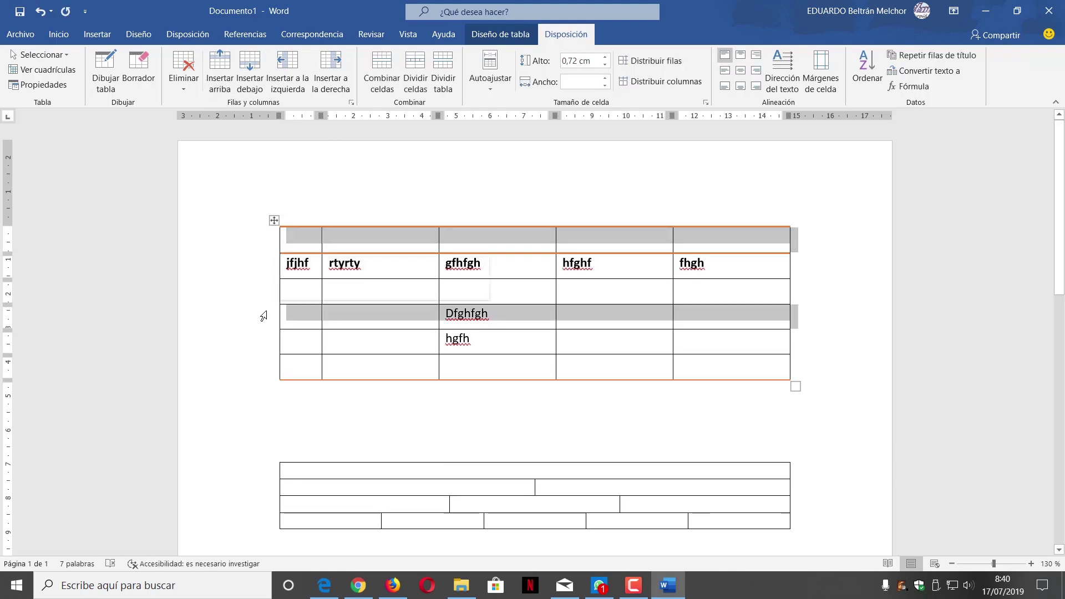
pyautogui.click(250, 71)
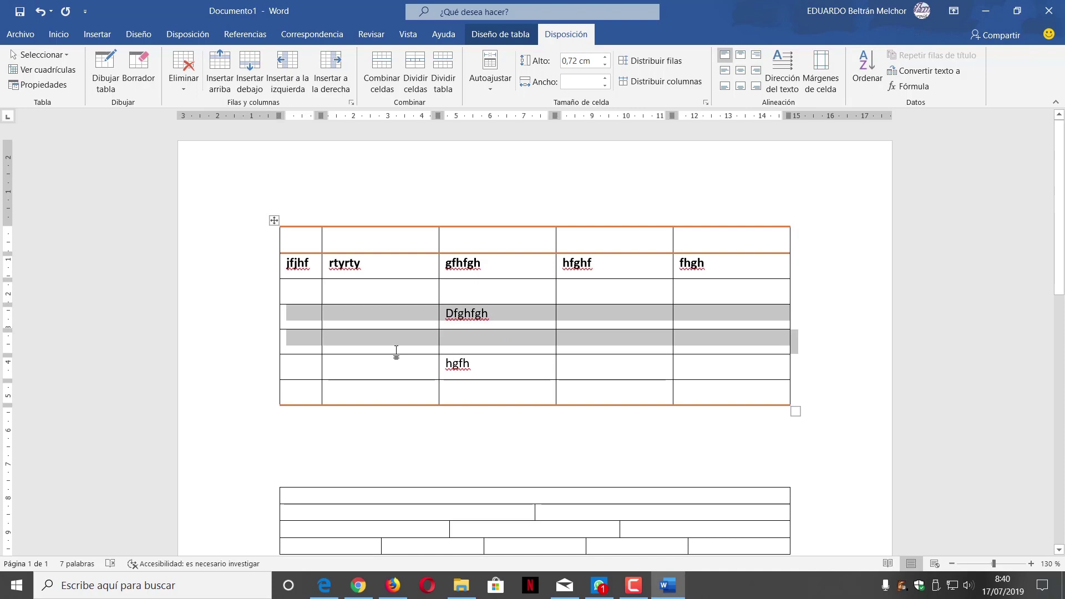
pyautogui.click(295, 419)
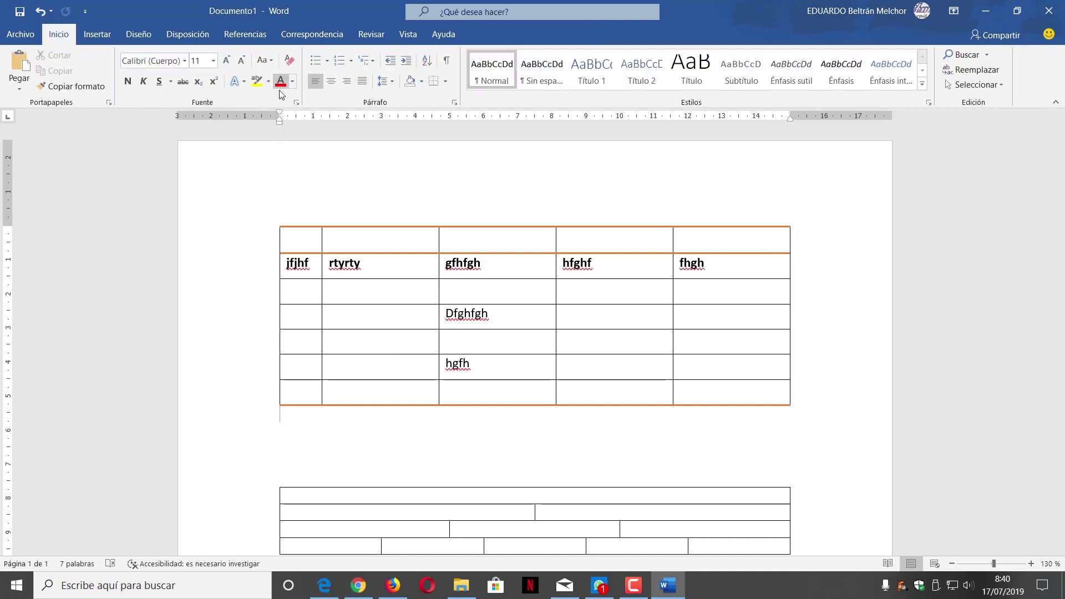
pyautogui.moveTo(311, 227)
pyautogui.scroll(-5, 311, 220)
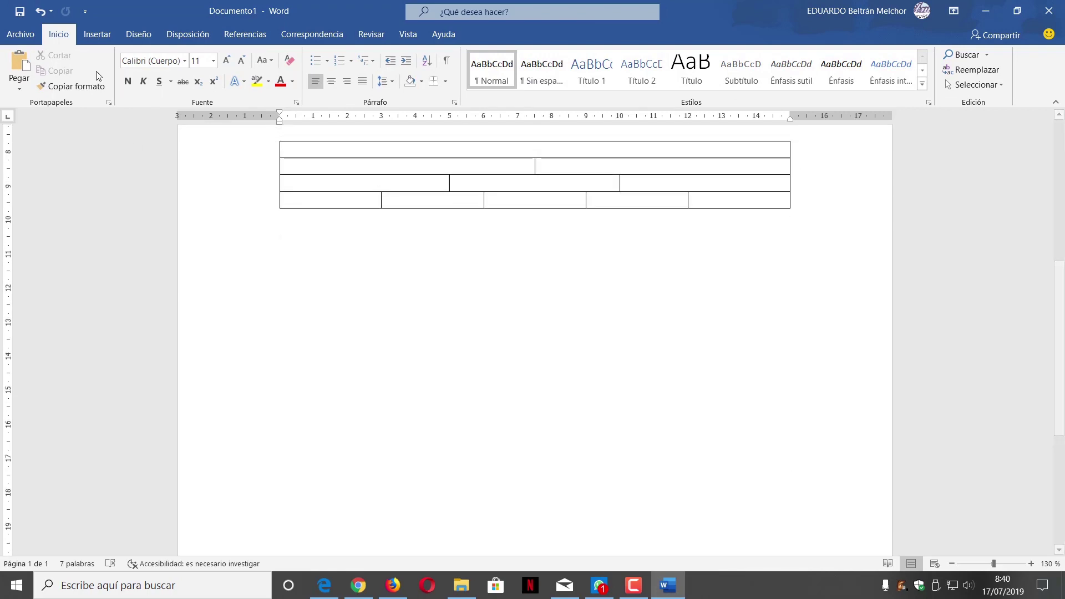
# Look through the Insert table options, then dismiss them without inserting a table
pyautogui.click(85, 43)
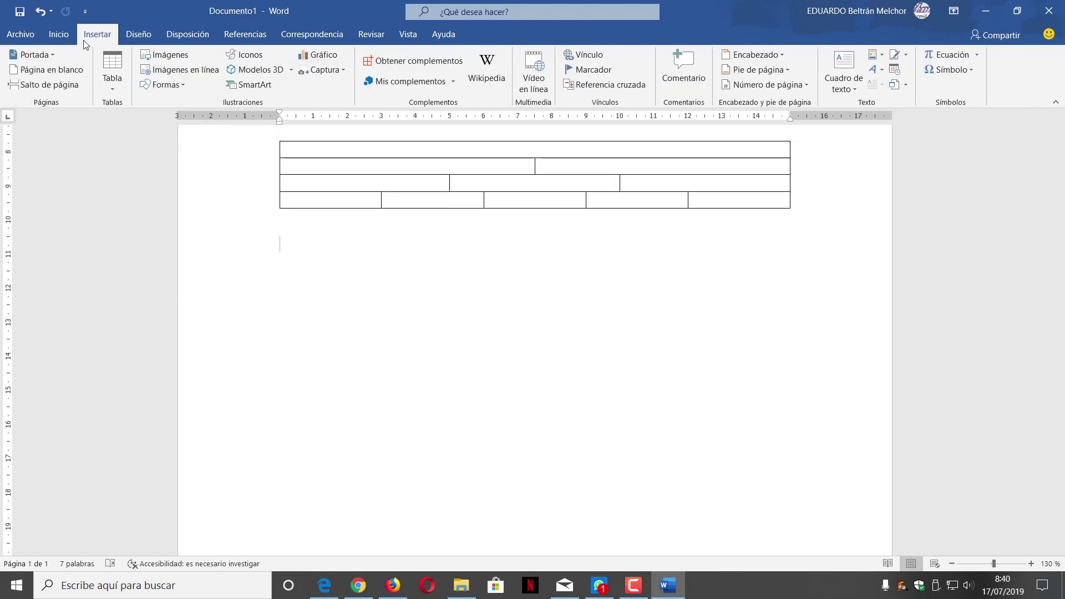
pyautogui.click(111, 91)
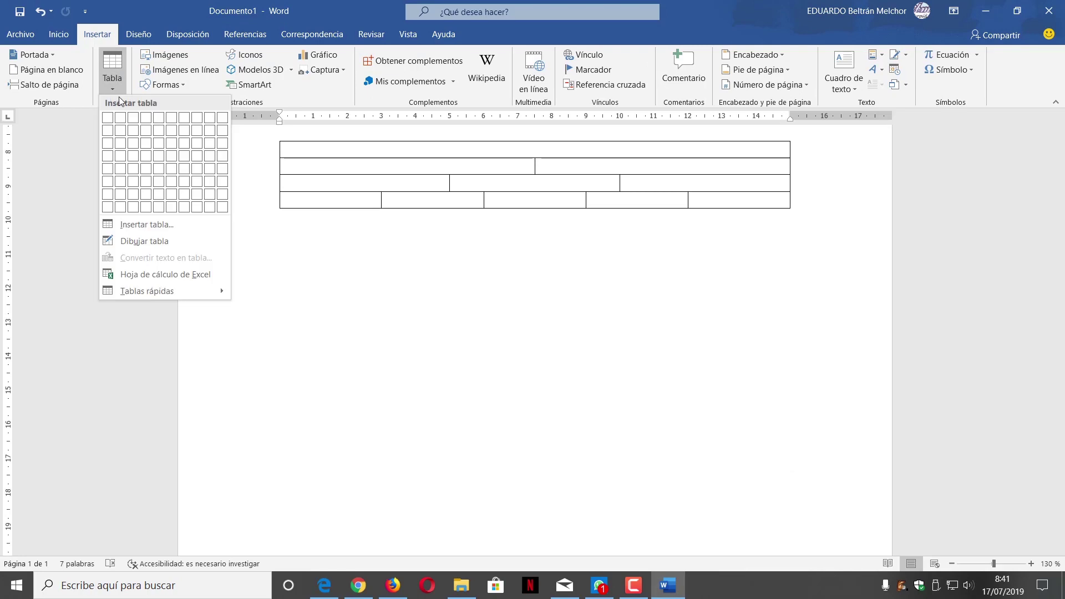
pyautogui.click(206, 282)
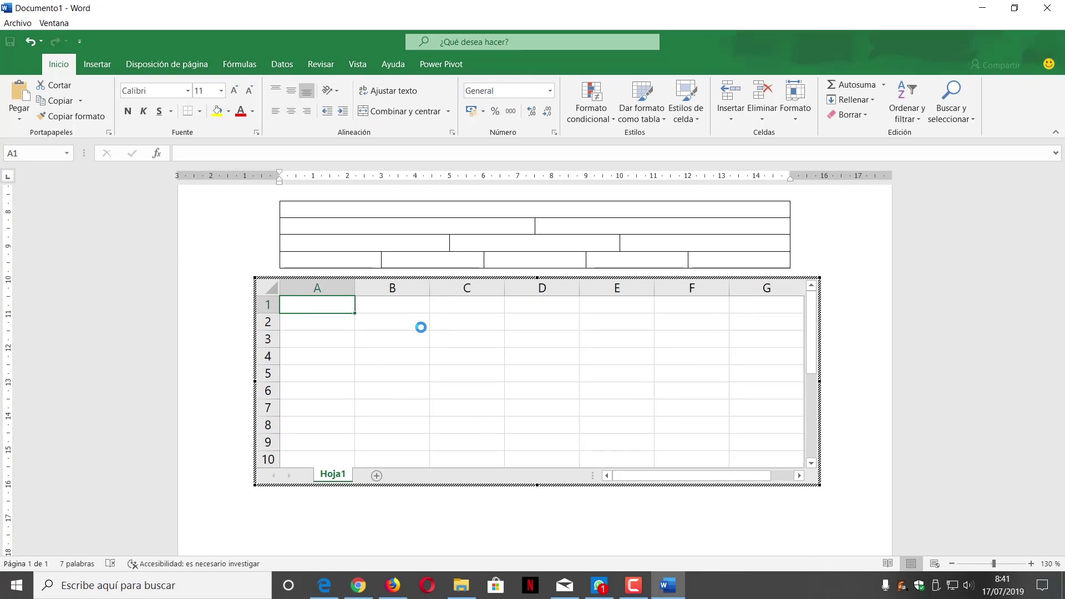
# Exit the embedded Excel sheet and delete it from below the split-cell table
pyautogui.click(867, 278)
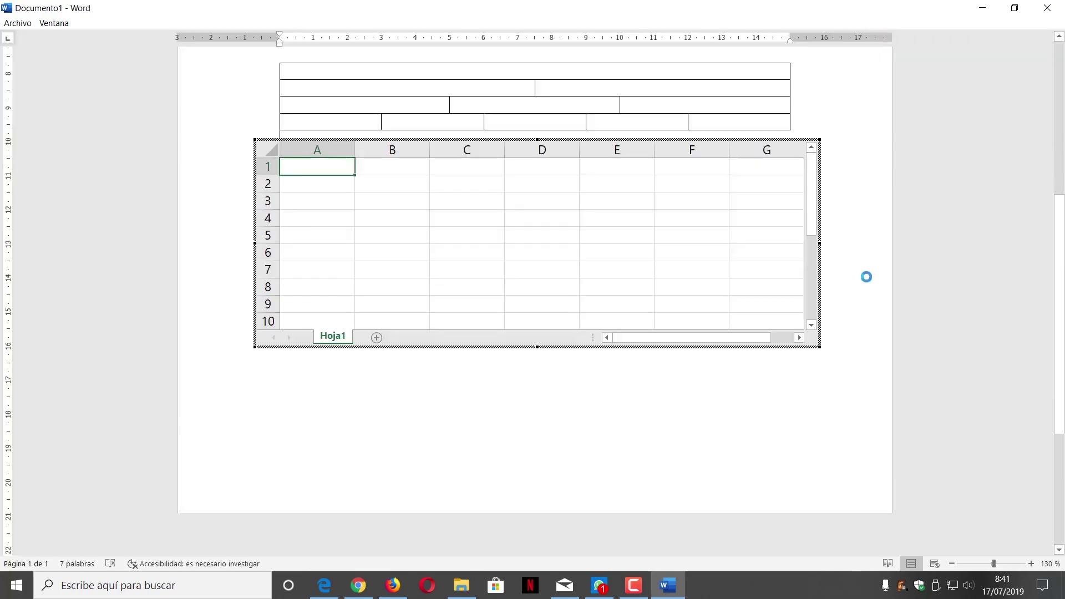
pyautogui.click(290, 236)
pyautogui.press('Delete')
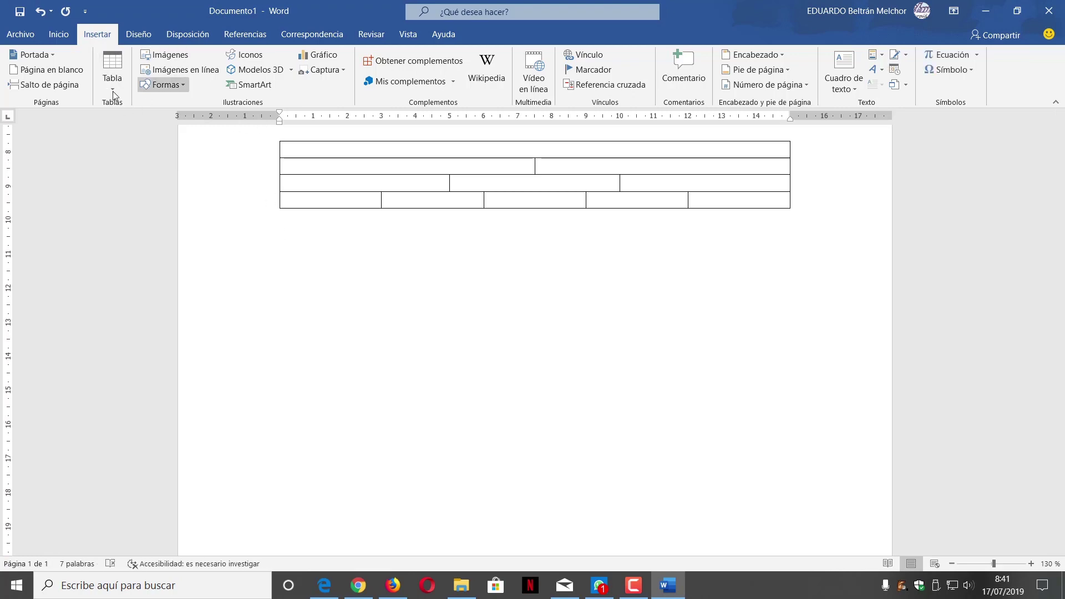
# Insert the Calendario 2 quick table below the split-cell table
pyautogui.click(113, 87)
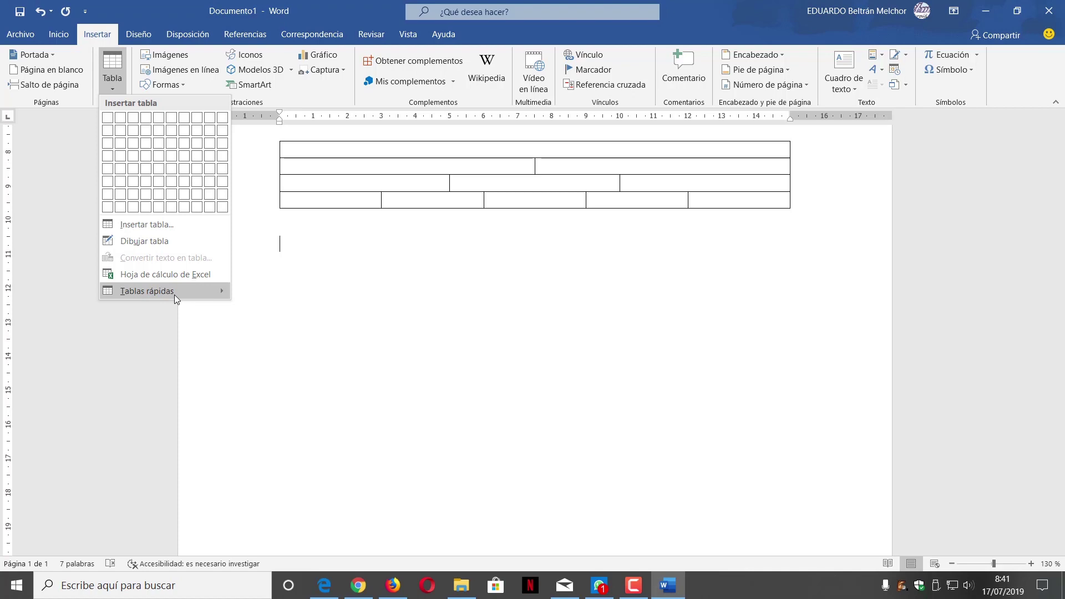
pyautogui.moveTo(158, 291)
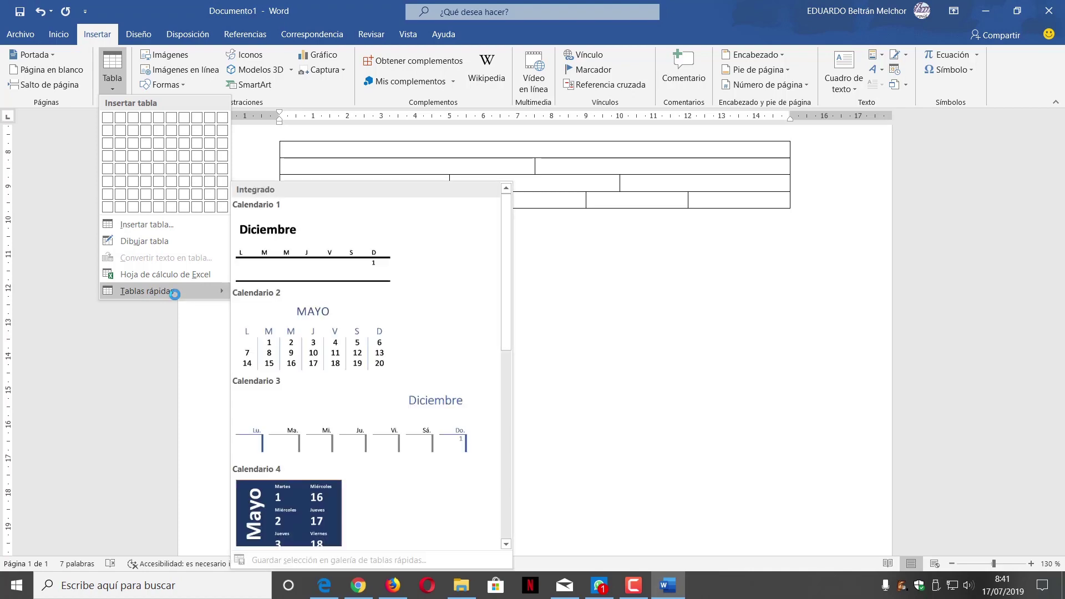
pyautogui.scroll(-3, 413, 330)
pyautogui.scroll(-2, 416, 305)
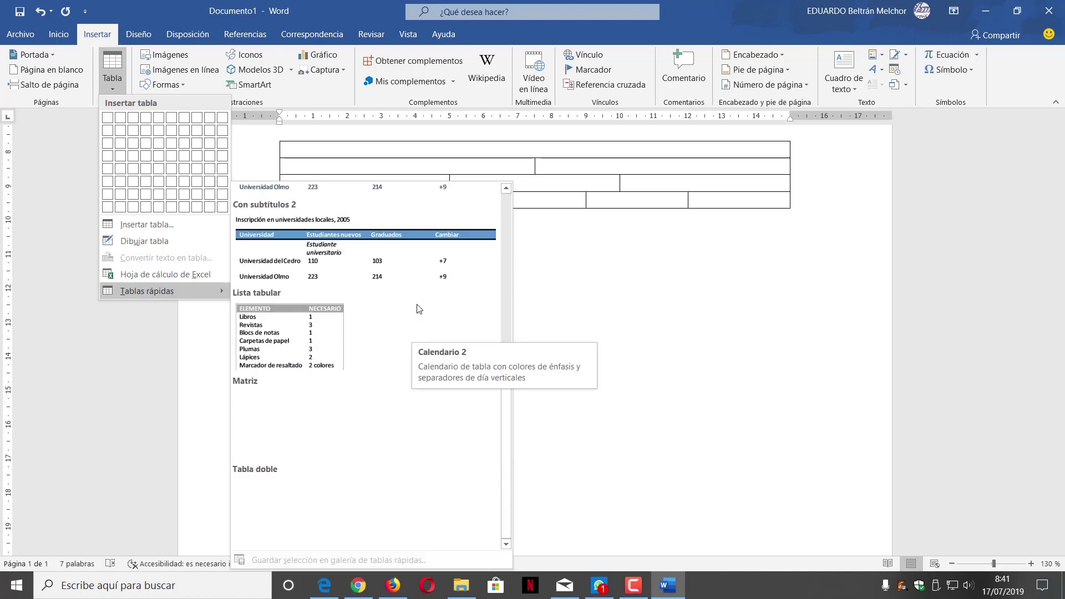
pyautogui.scroll(5, 404, 413)
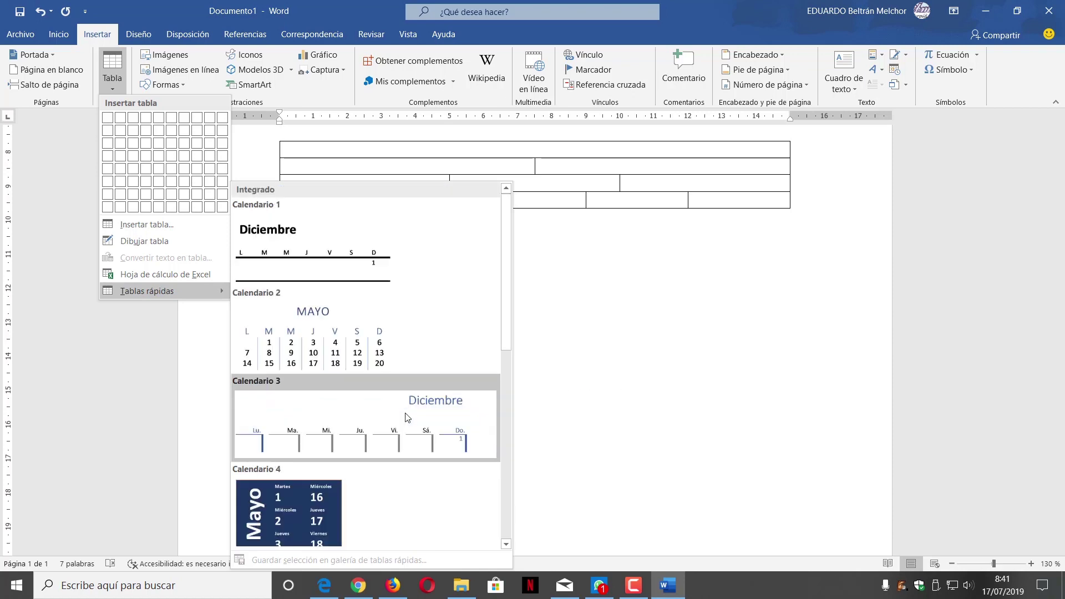
pyautogui.click(342, 333)
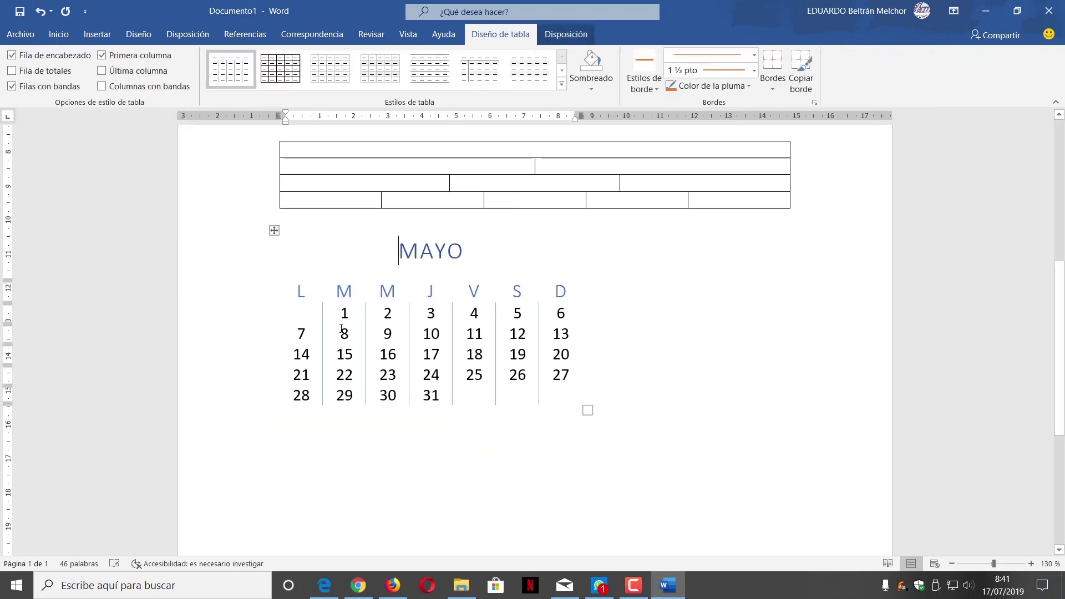
# Select the whole MAYO calendar table and erase all its text
pyautogui.click(447, 251)
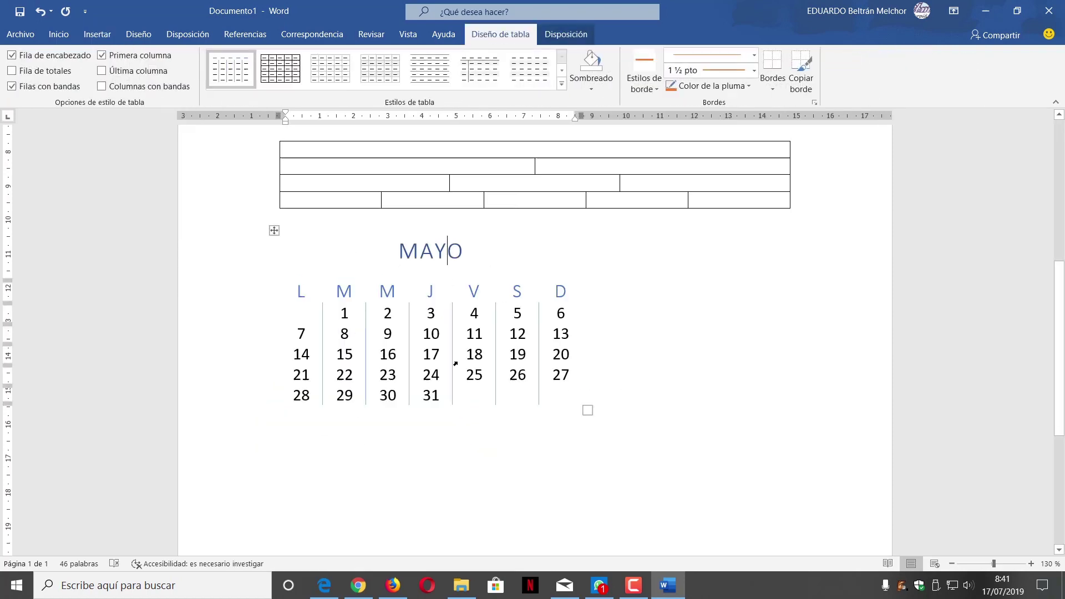
pyautogui.click(440, 392)
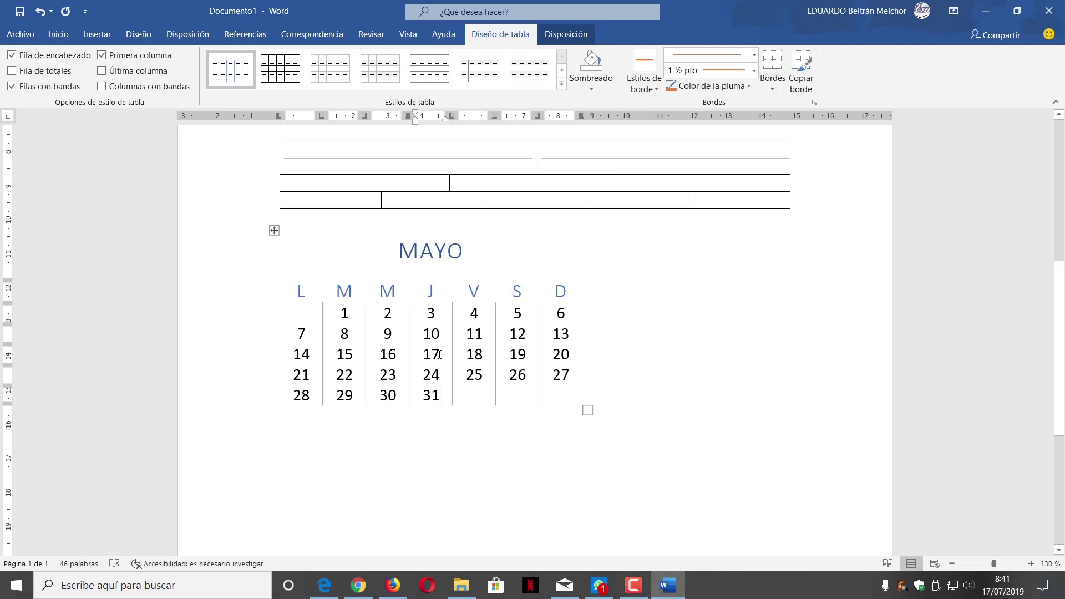
pyautogui.click(283, 230)
pyautogui.click(273, 231)
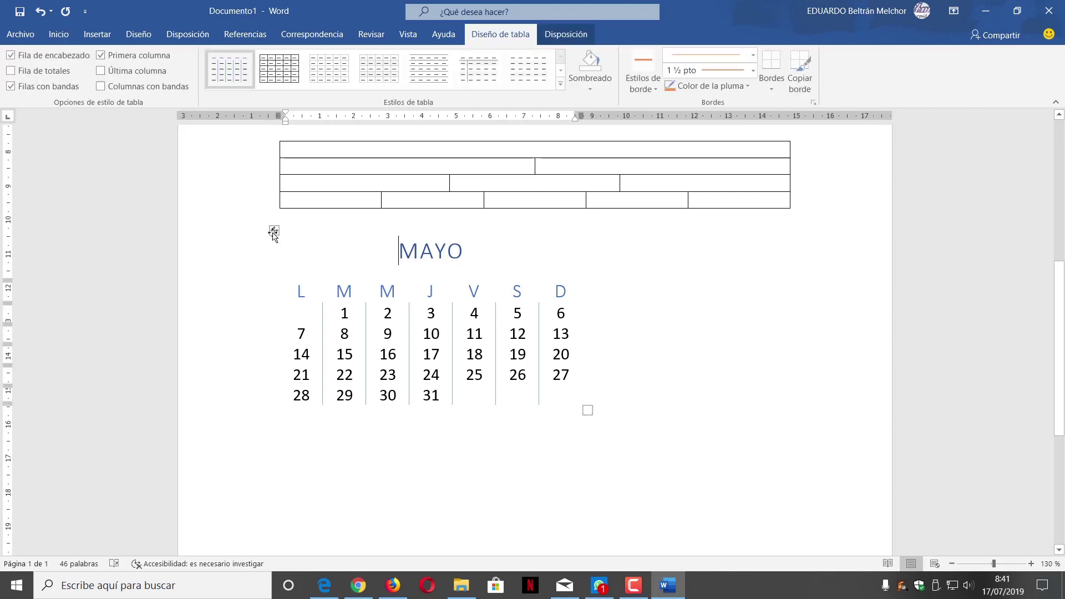
pyautogui.press('Delete')
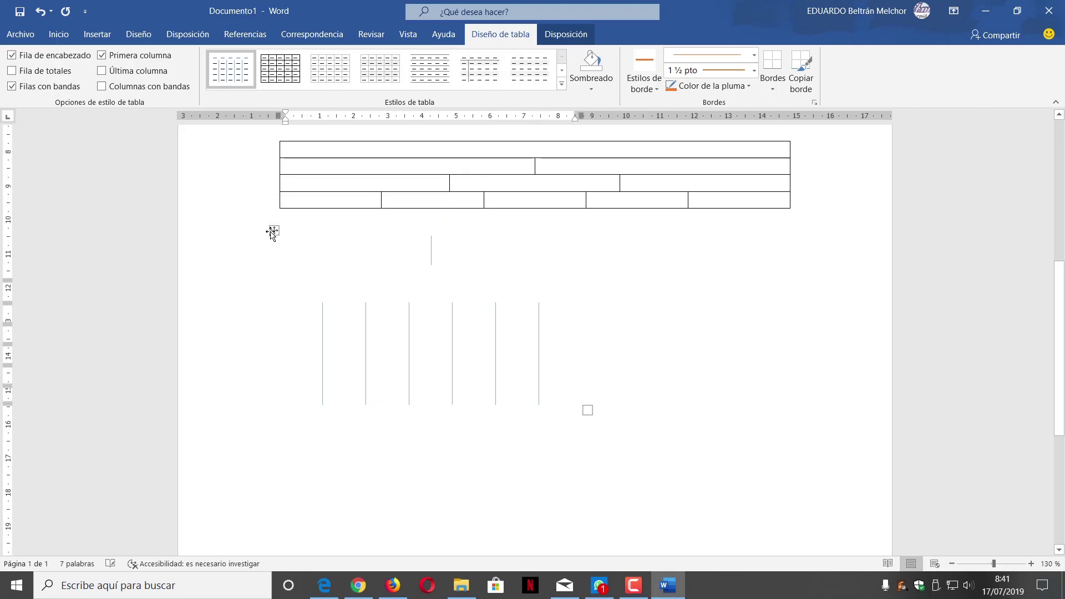
# Select and delete the emptied Calendario 2 table
pyautogui.moveTo(233, 266); pyautogui.dragTo(274, 408)
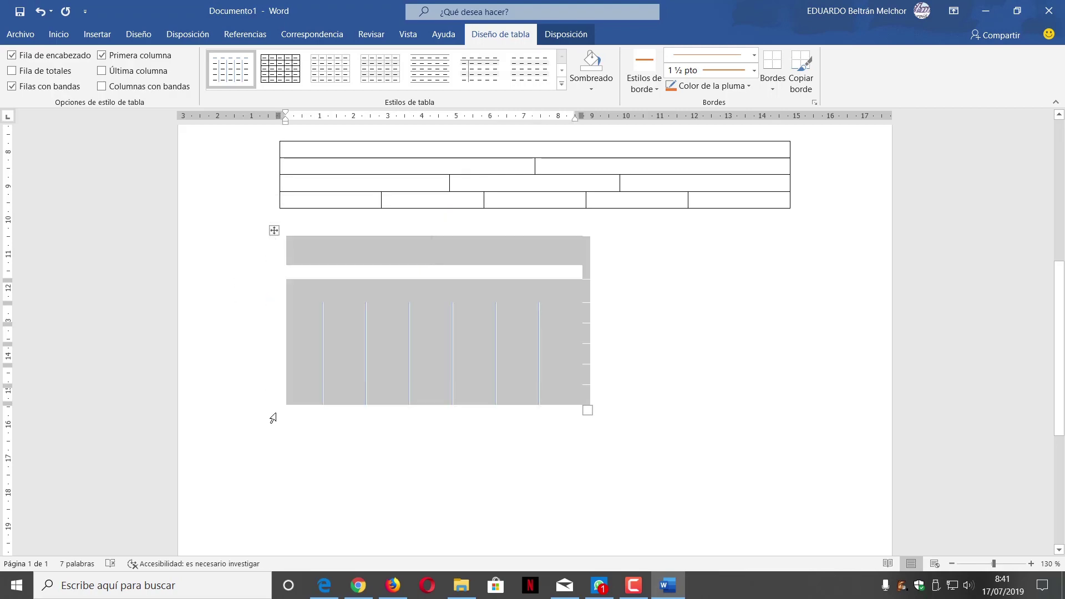
pyautogui.press('BackSpace')
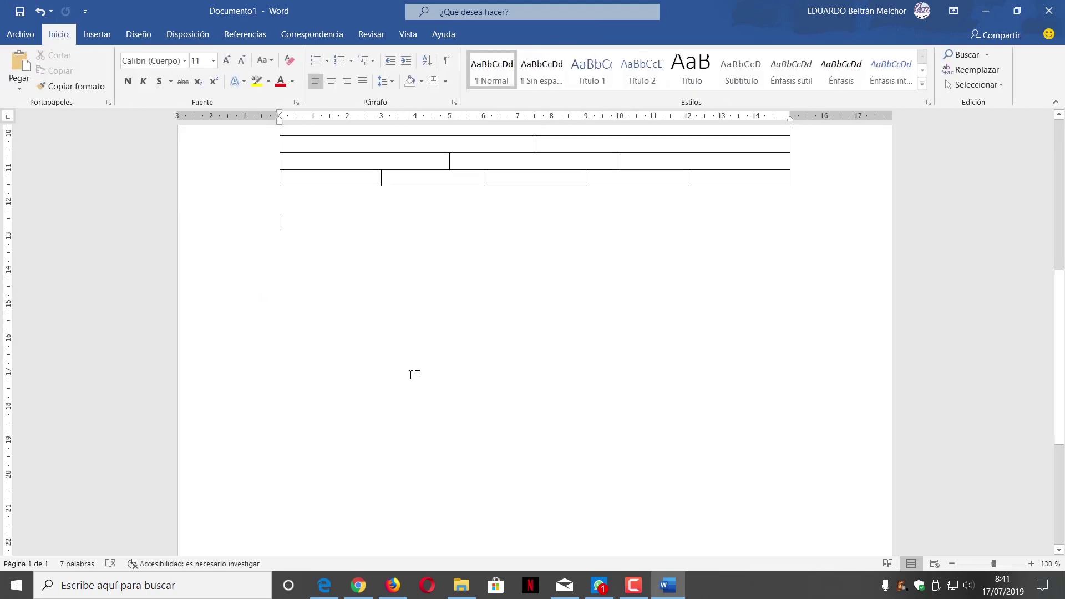
pyautogui.scroll(3, 410, 374)
pyautogui.scroll(3, 410, 375)
# Try clearing and then deleting the first table, undoing both so it stays intact
pyautogui.moveTo(261, 249); pyautogui.dragTo(258, 389)
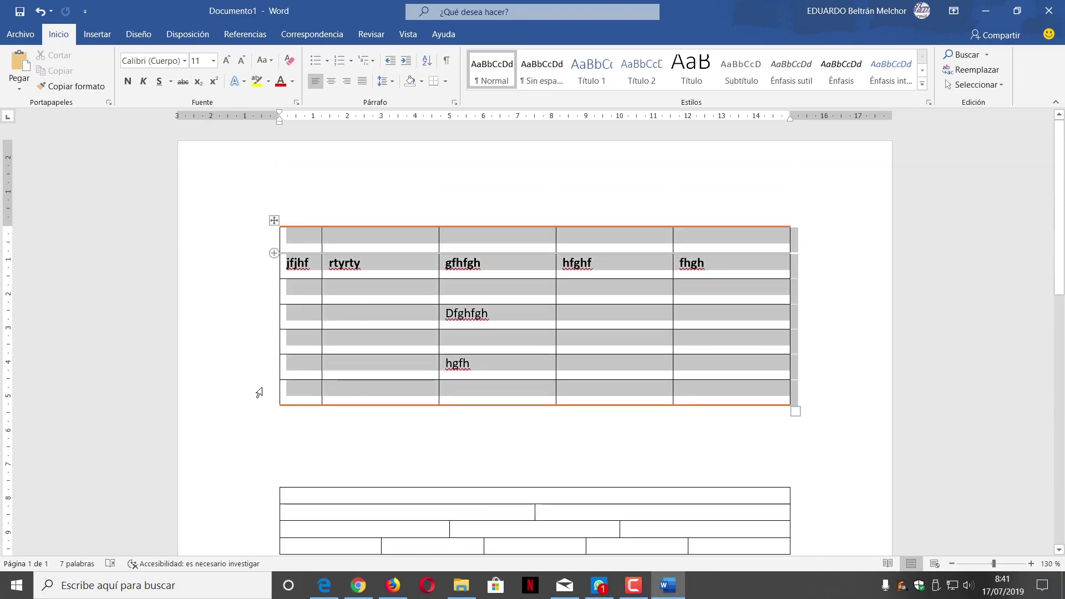
pyautogui.press('Delete')
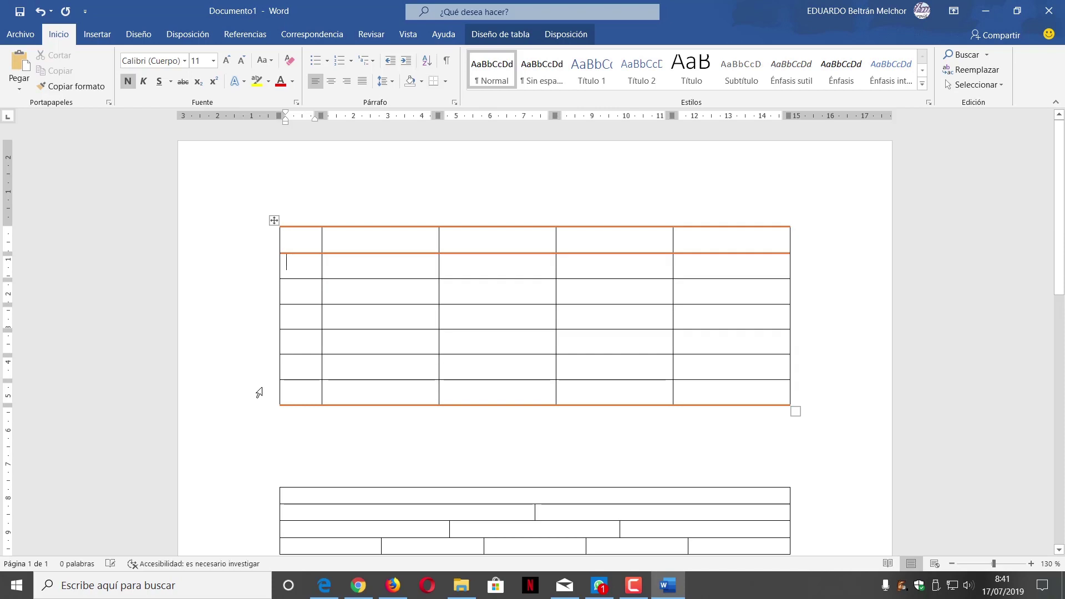
pyautogui.hotkey('ctrl', 'z')
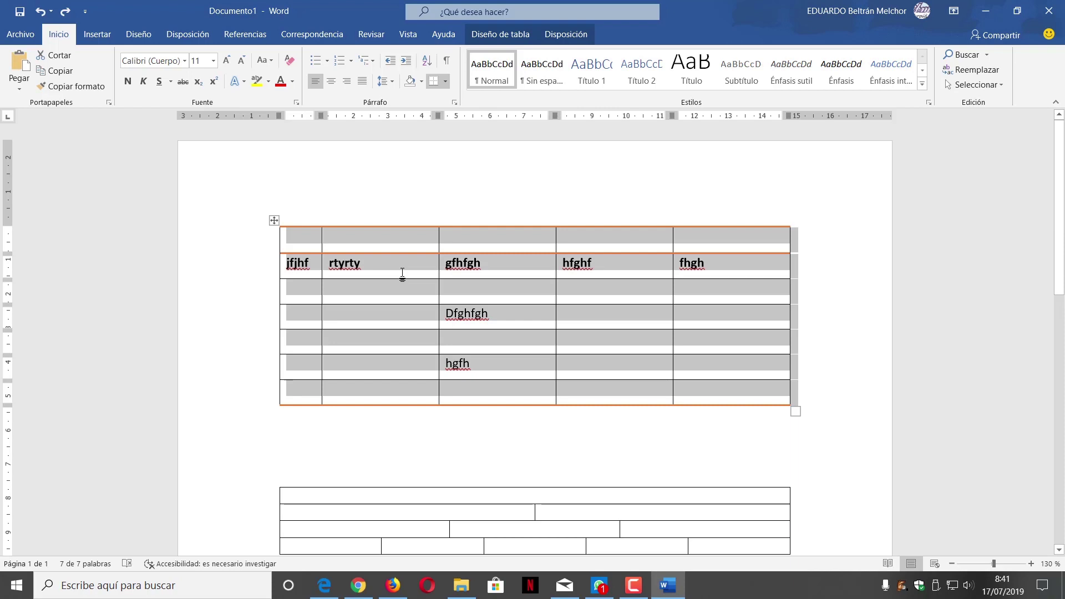
pyautogui.press('BackSpace')
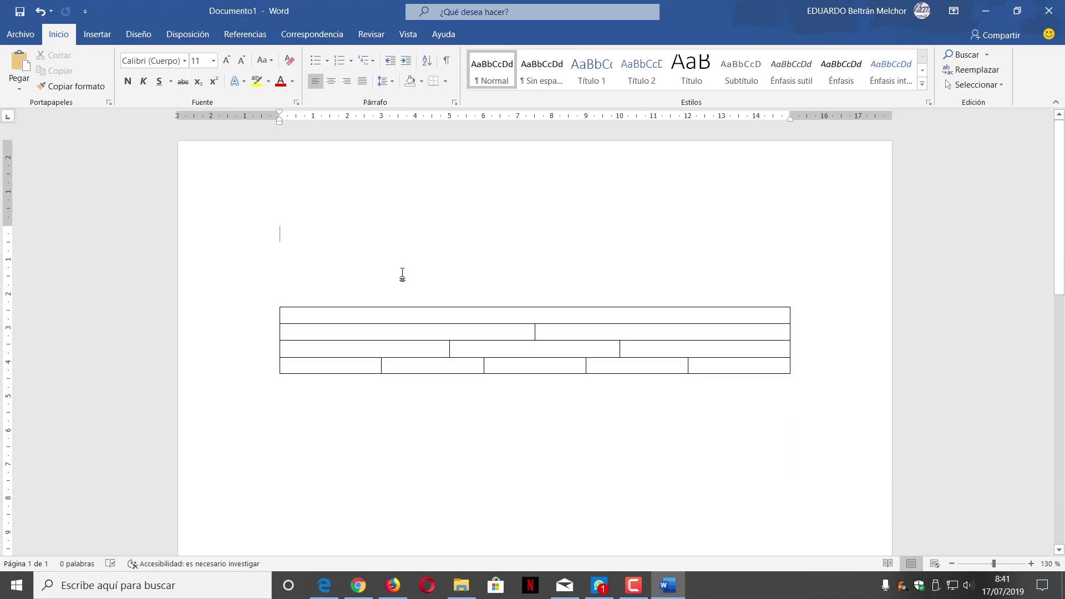
pyautogui.hotkey('ctrl', 'z')
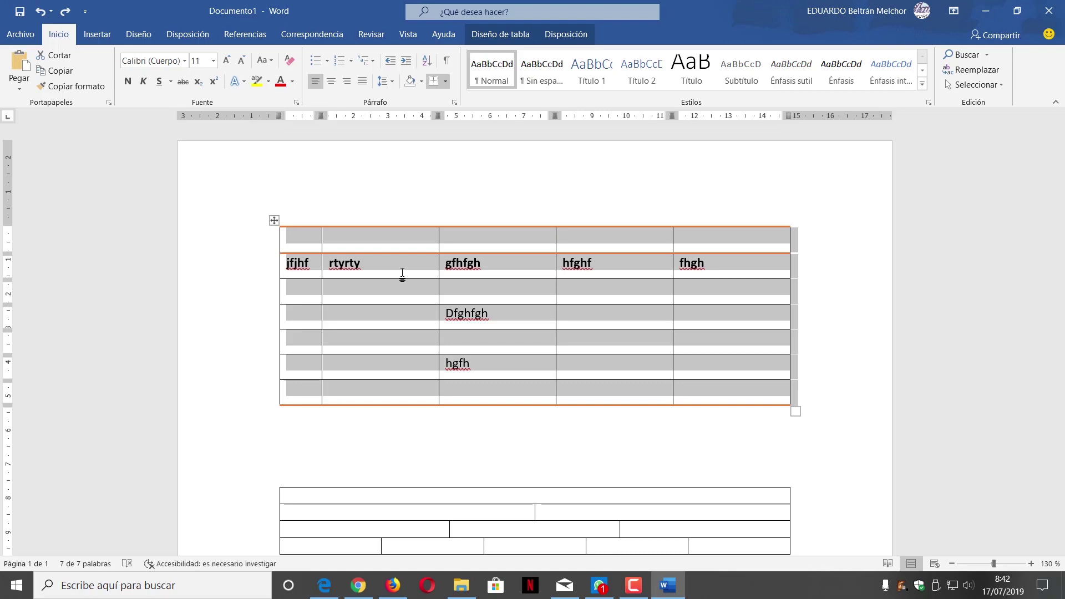
# Deselect the table and place the cursor in the split-cell table's first cell
pyautogui.click(406, 436)
pyautogui.scroll(-2, 453, 213)
pyautogui.scroll(-4, 453, 213)
pyautogui.scroll(2, 459, 198)
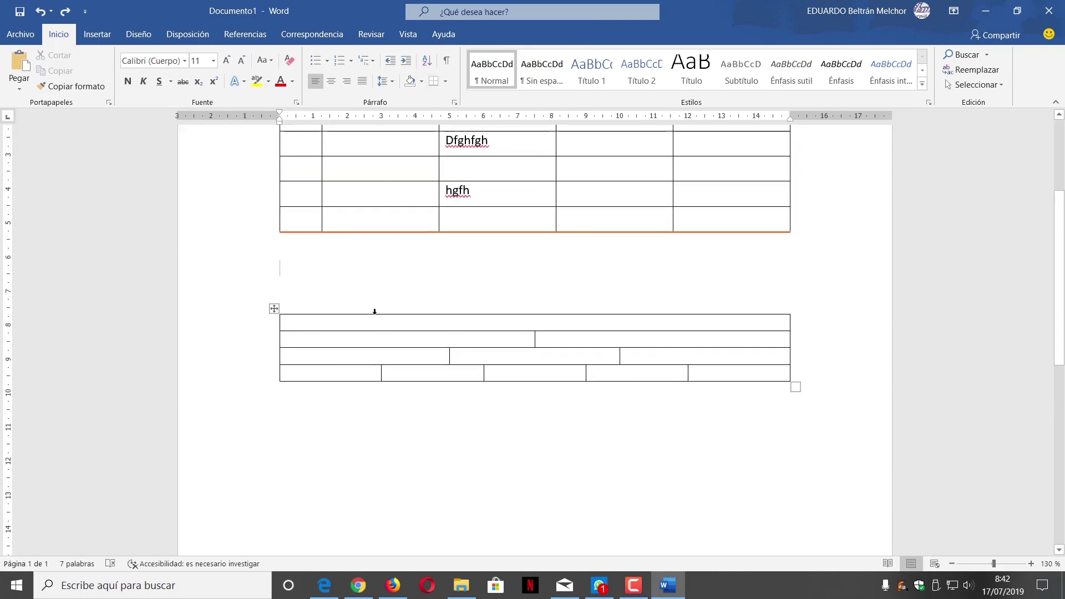
pyautogui.click(379, 324)
pyautogui.click(501, 34)
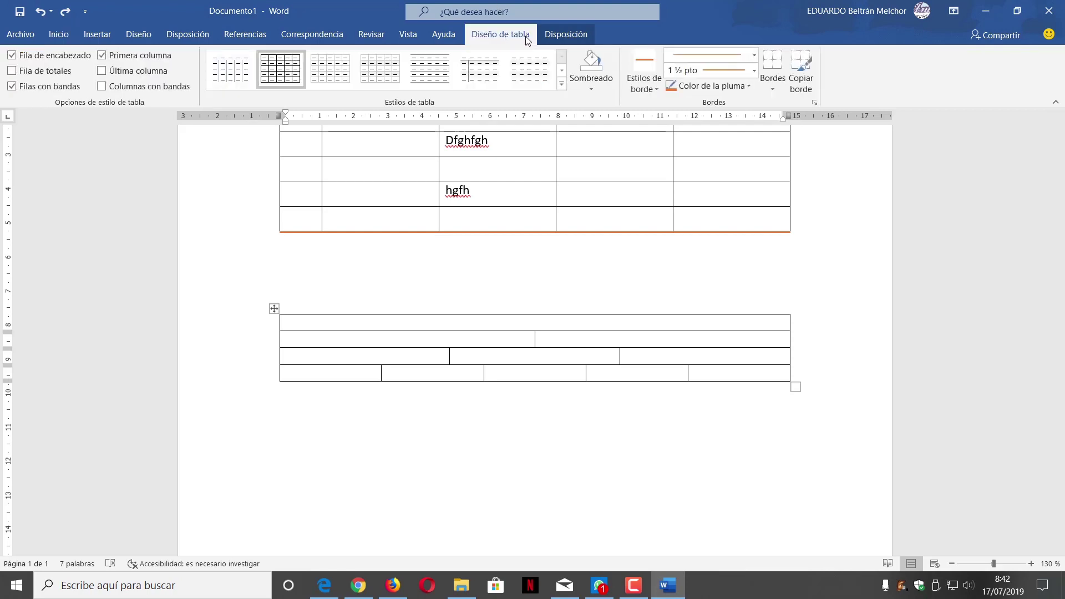
# Select every row of the first table and centre its text horizontally and vertically
pyautogui.click(566, 34)
pyautogui.click(493, 34)
pyautogui.click(554, 34)
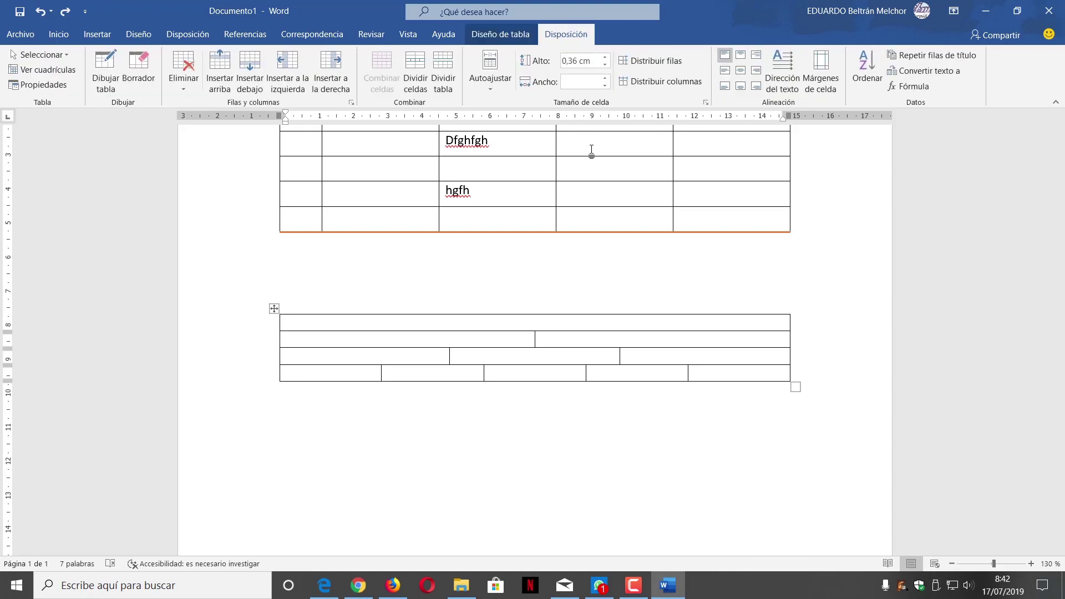
pyautogui.scroll(2, 646, 185)
pyautogui.scroll(2, 647, 185)
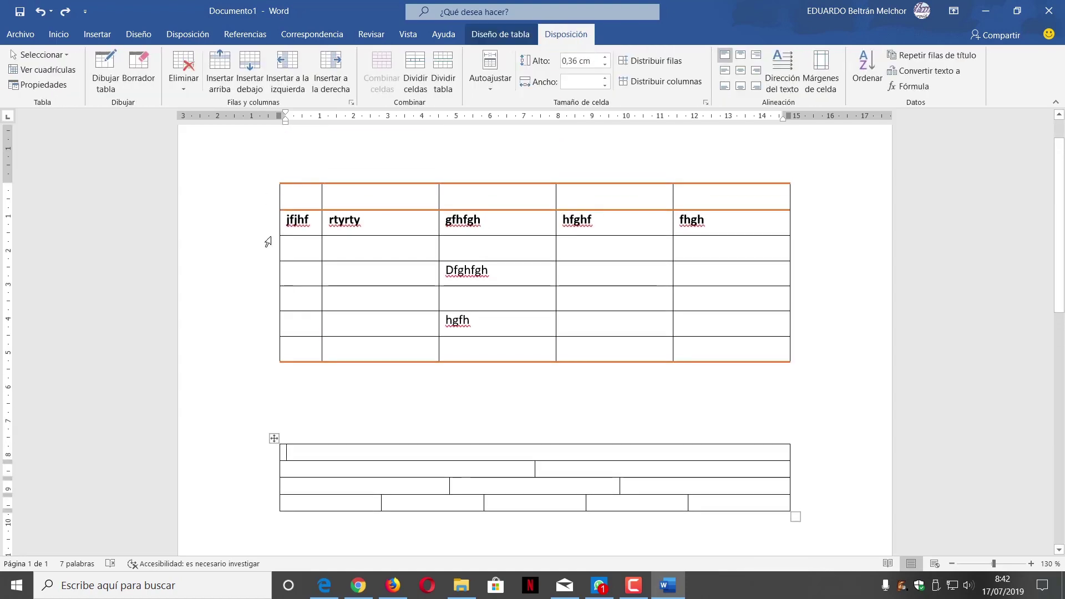
pyautogui.moveTo(268, 198); pyautogui.dragTo(442, 349)
pyautogui.click(741, 76)
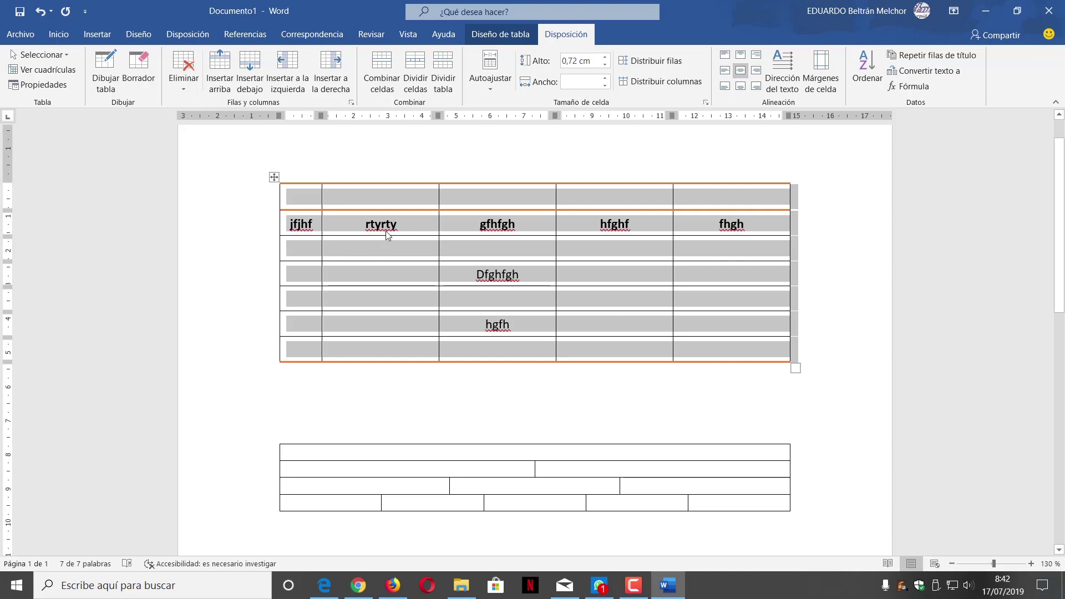
# Make the first table's rows 2 cm tall, toggling text direction and back
pyautogui.moveTo(364, 235); pyautogui.dragTo(365, 284)
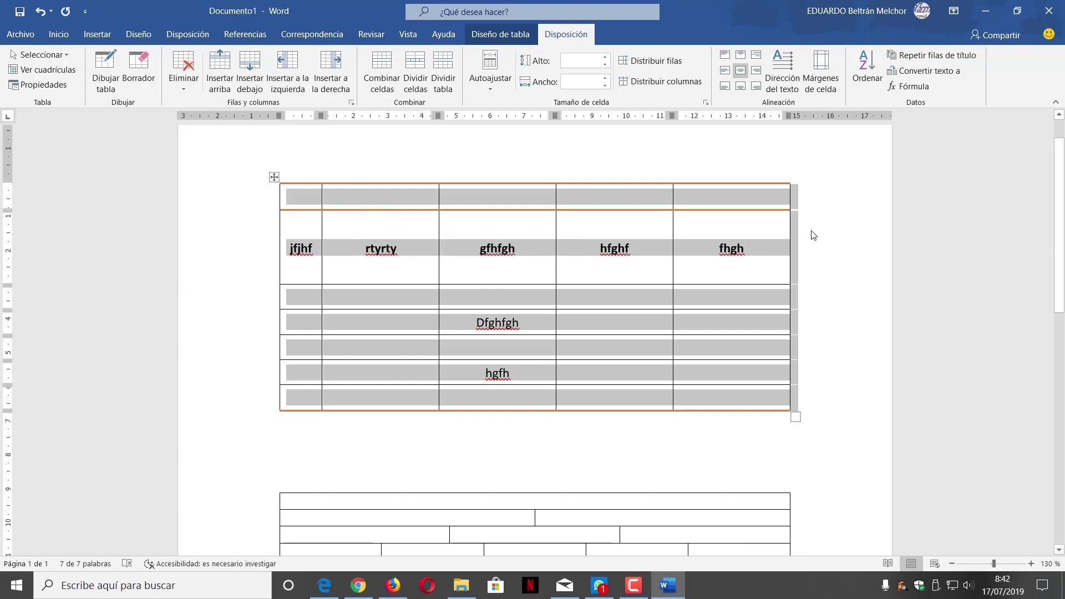
pyautogui.click(790, 92)
pyautogui.click(791, 92)
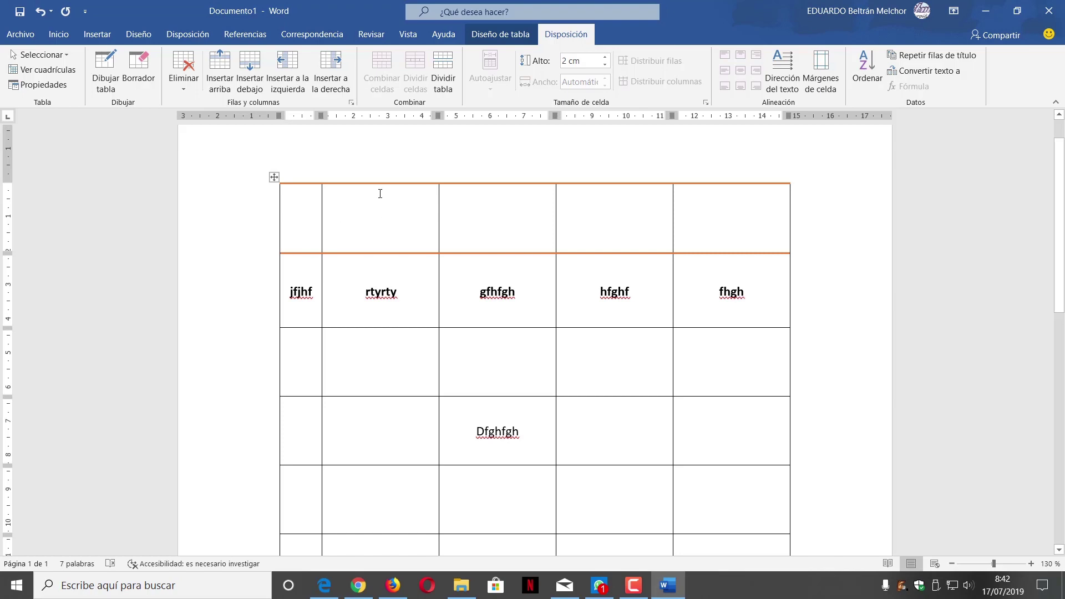
pyautogui.scroll(-2, 366, 178)
pyautogui.scroll(-4, 378, 172)
pyautogui.scroll(-4, 381, 162)
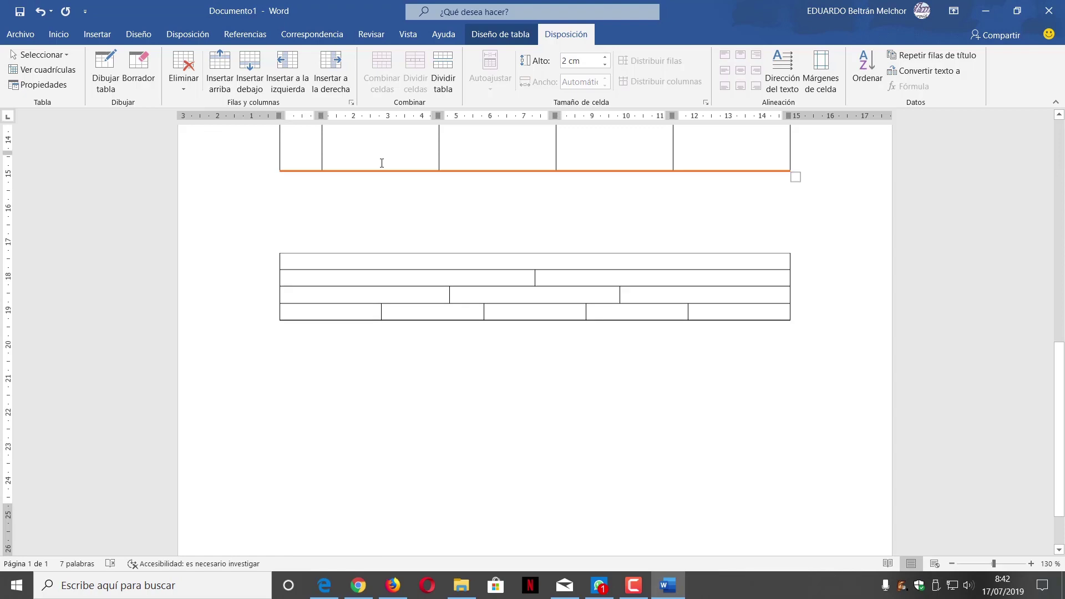
pyautogui.click(294, 357)
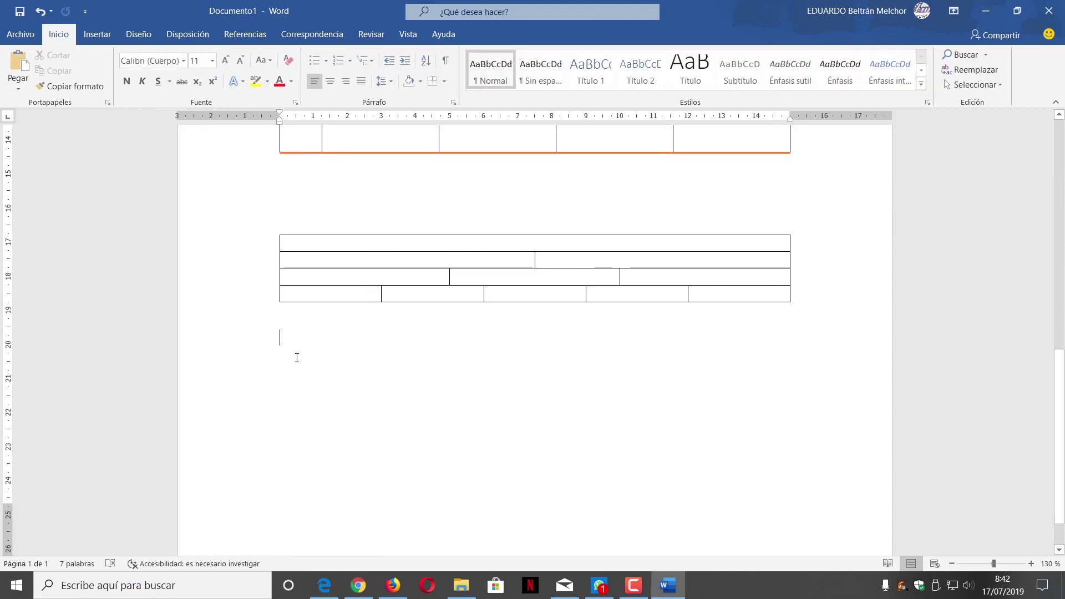
# Draw a new table's outer boundary below the second table with two row lines, making three rows
pyautogui.click(103, 34)
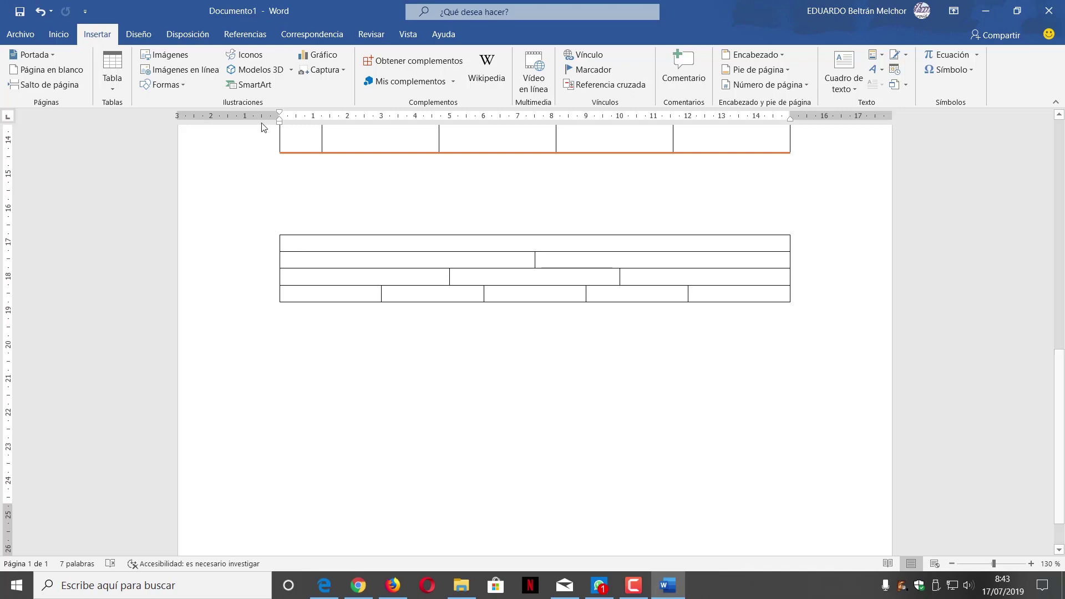
pyautogui.click(112, 86)
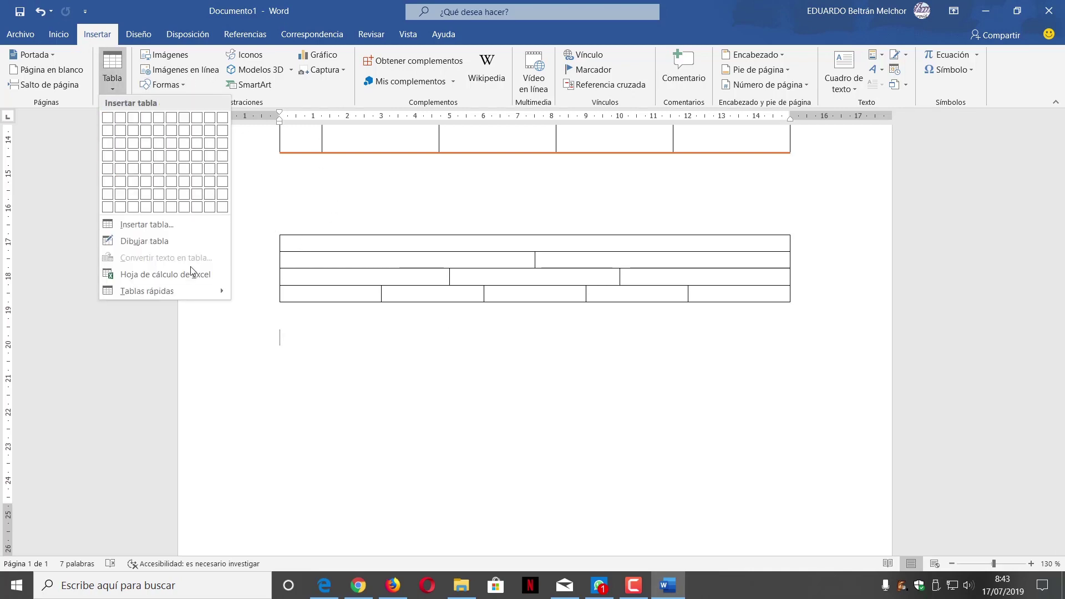
pyautogui.click(188, 245)
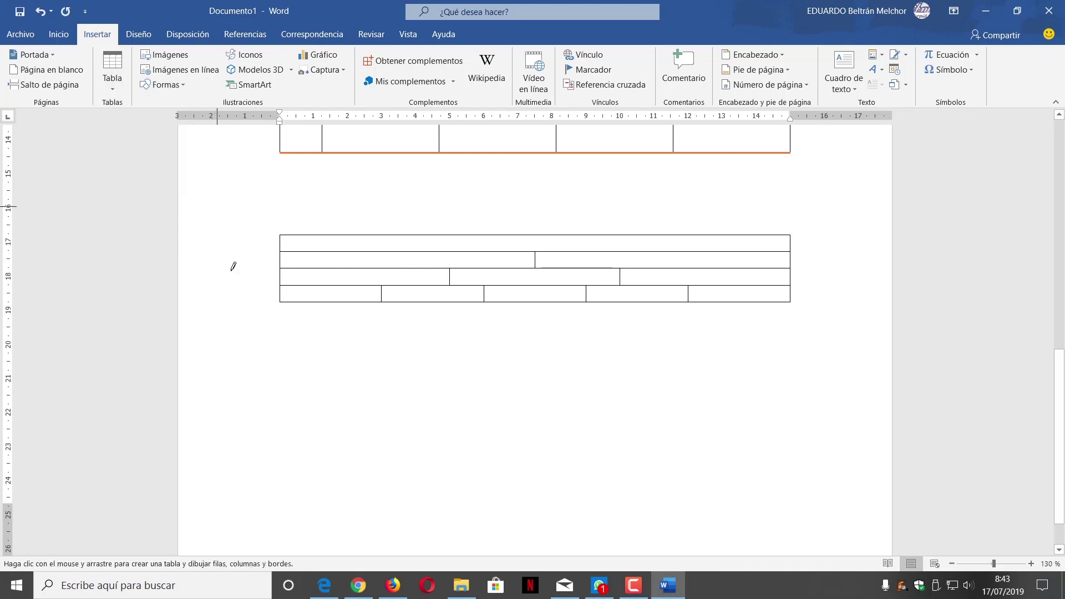
pyautogui.moveTo(281, 342); pyautogui.dragTo(788, 446)
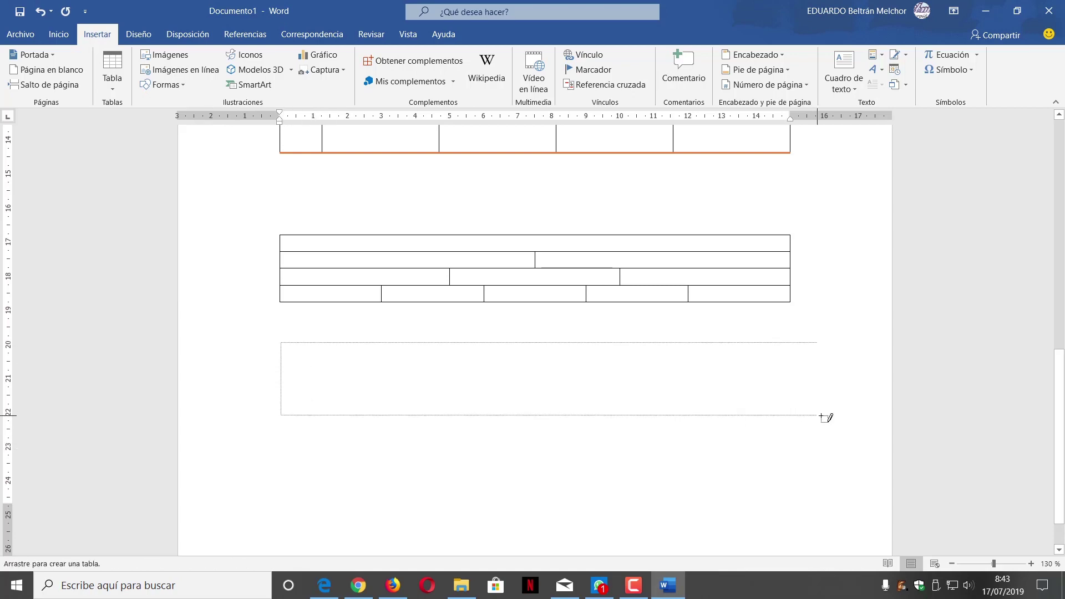
pyautogui.moveTo(287, 356)
pyautogui.mouseDown()
pyautogui.moveTo(466, 365)
pyautogui.moveTo(712, 355)
pyautogui.mouseUp()
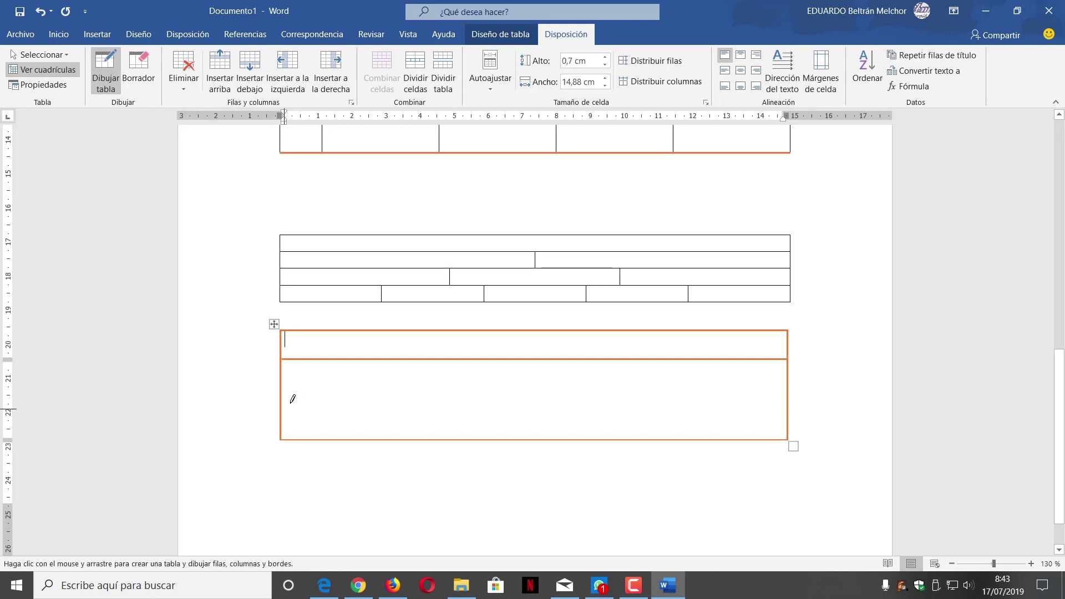
pyautogui.moveTo(287, 392); pyautogui.dragTo(732, 388)
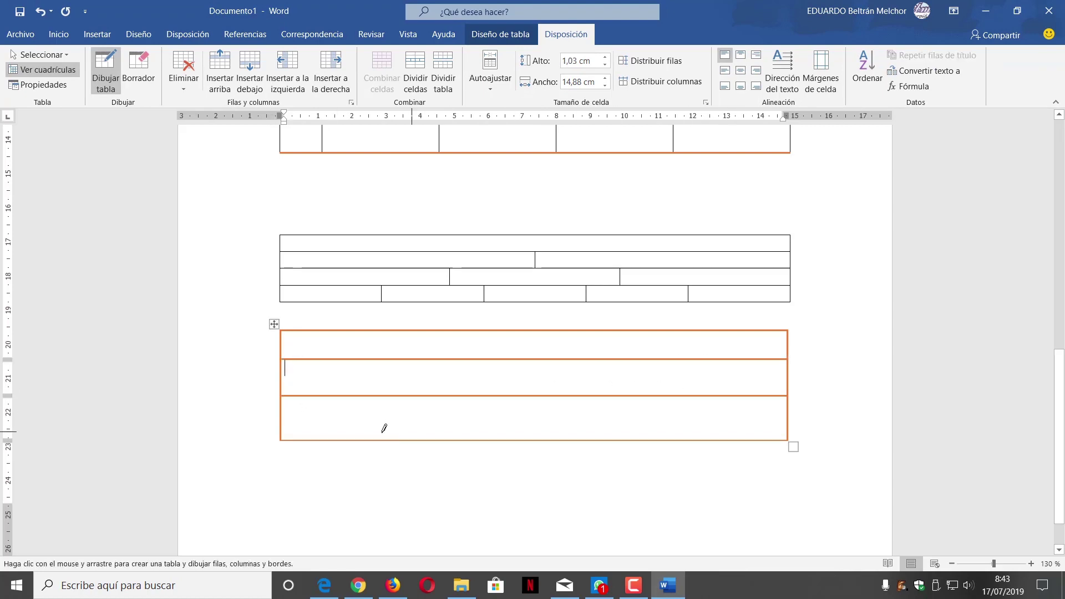
# Draw vertical dividers splitting the table into four columns, undoing one misdrawn line
pyautogui.moveTo(389, 435); pyautogui.dragTo(387, 326)
pyautogui.moveTo(510, 438); pyautogui.dragTo(510, 311)
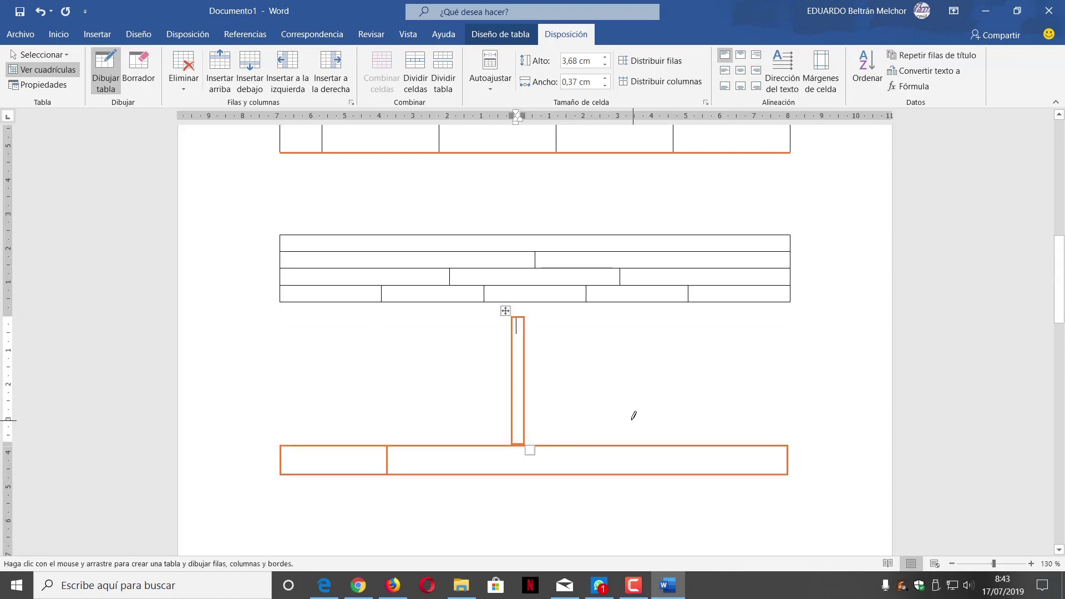
pyautogui.hotkey('ctrl', 'z')
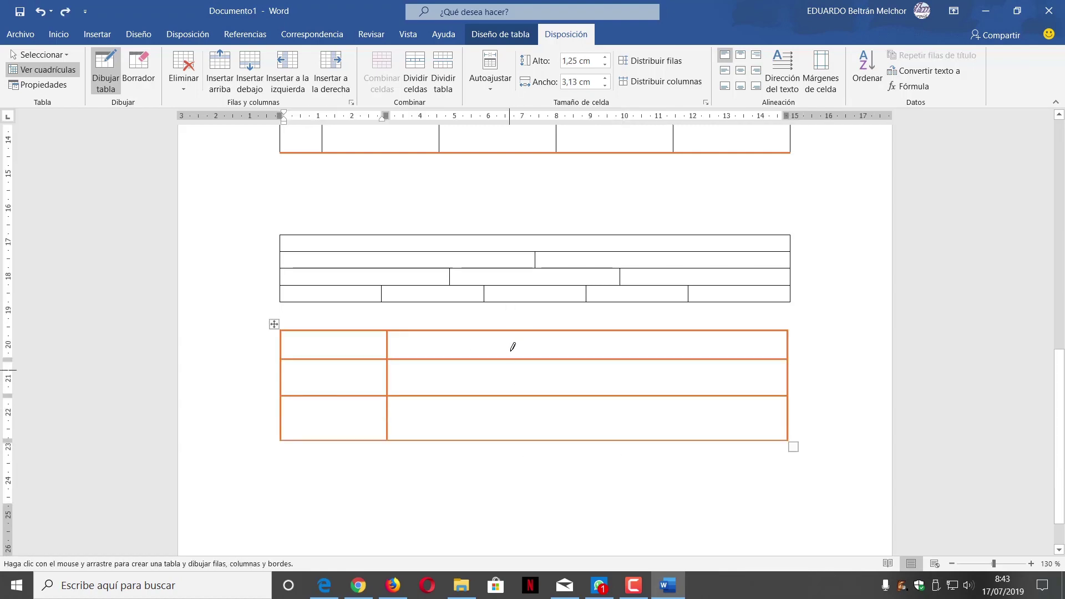
pyautogui.moveTo(534, 326); pyautogui.dragTo(534, 438)
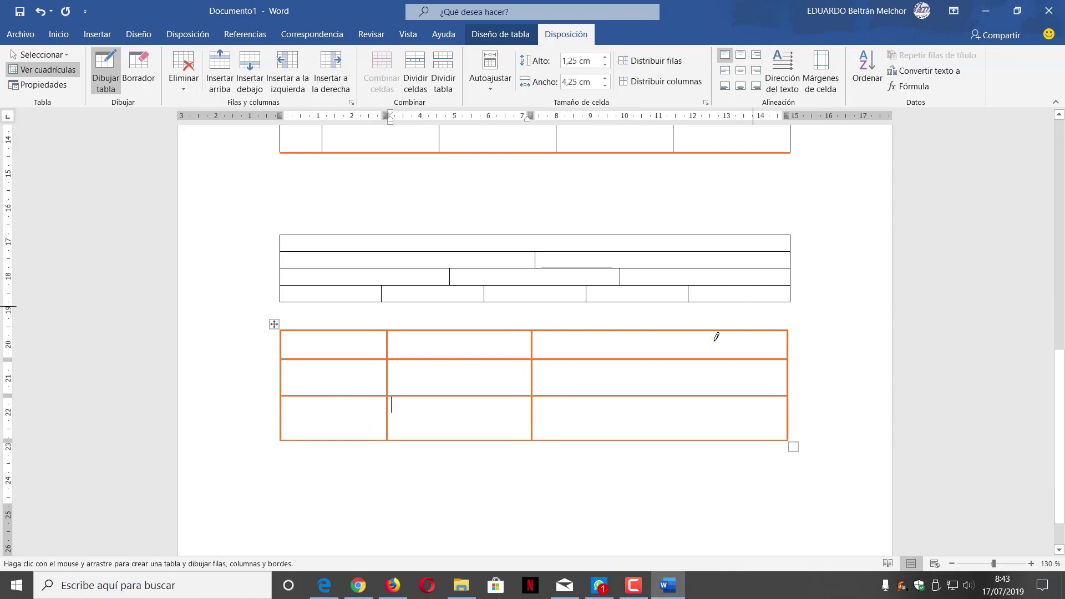
pyautogui.moveTo(704, 330); pyautogui.dragTo(702, 440)
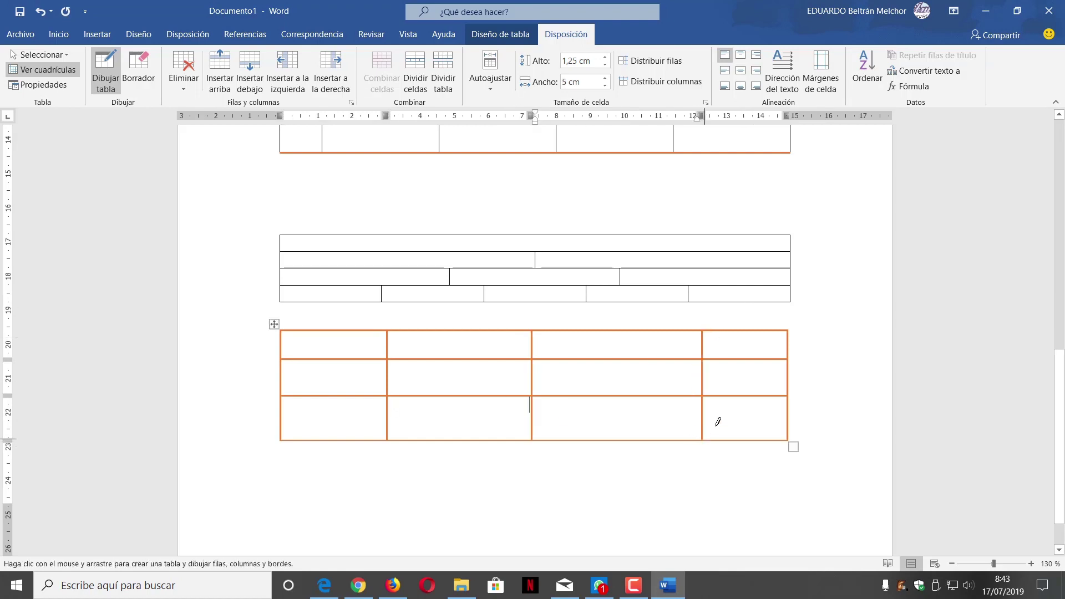
pyautogui.scroll(3, 816, 311)
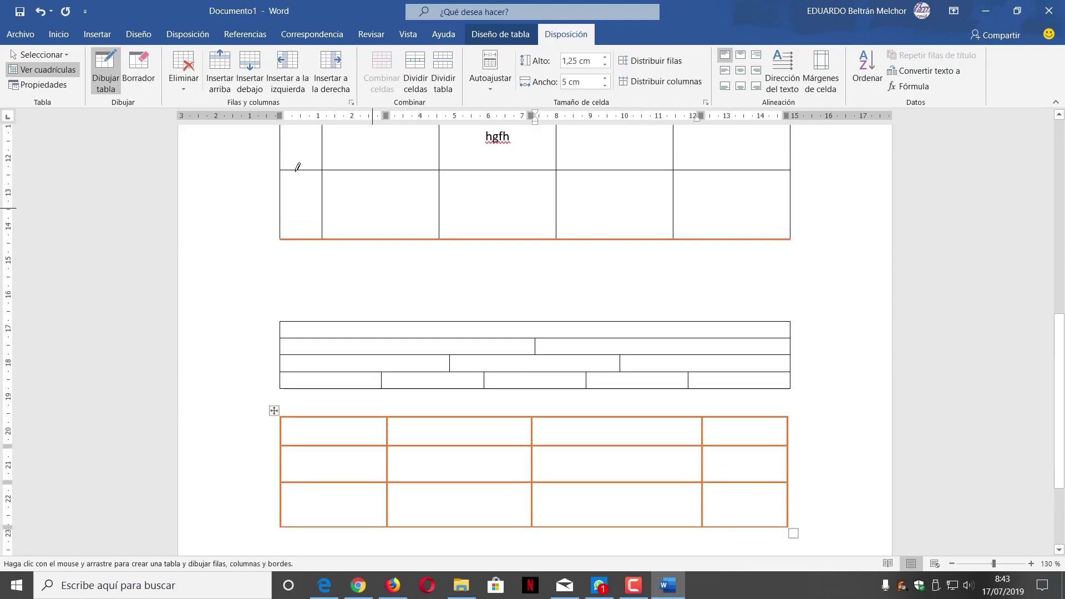
# Erase the borders between the middle table's first, second and third rows
pyautogui.click(136, 66)
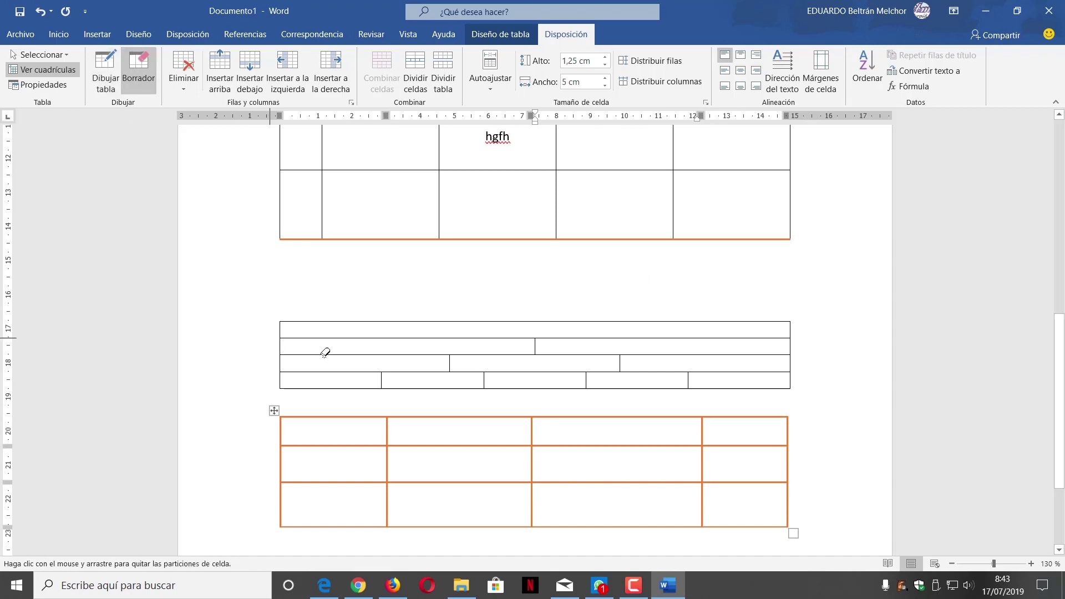
pyautogui.click(474, 337)
pyautogui.moveTo(597, 340); pyautogui.dragTo(599, 334)
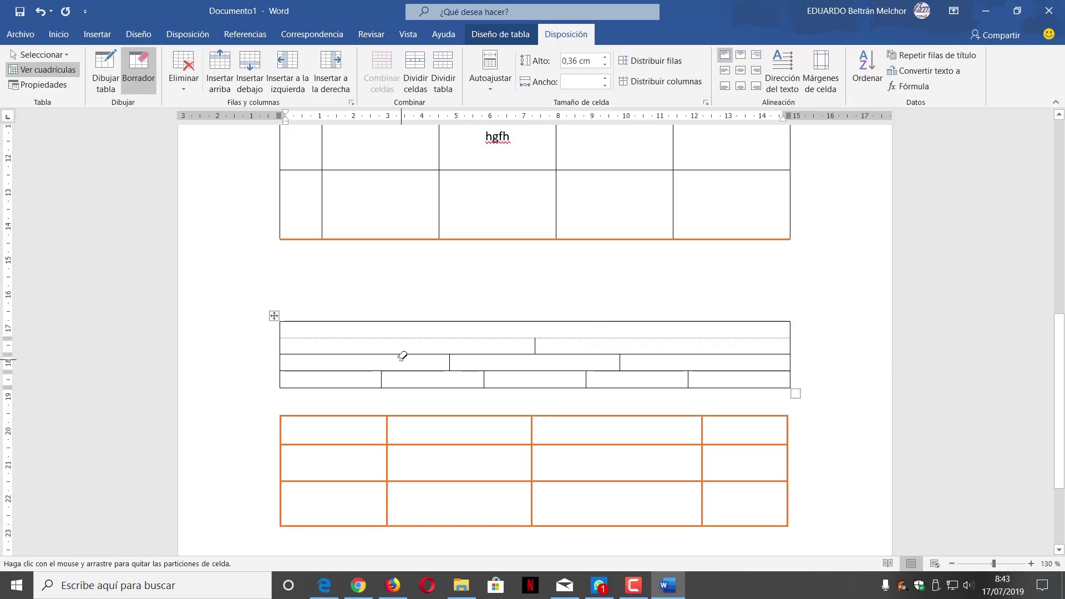
pyautogui.moveTo(401, 356); pyautogui.dragTo(401, 356)
pyautogui.moveTo(507, 354); pyautogui.dragTo(601, 353)
pyautogui.moveTo(667, 351); pyautogui.dragTo(645, 345)
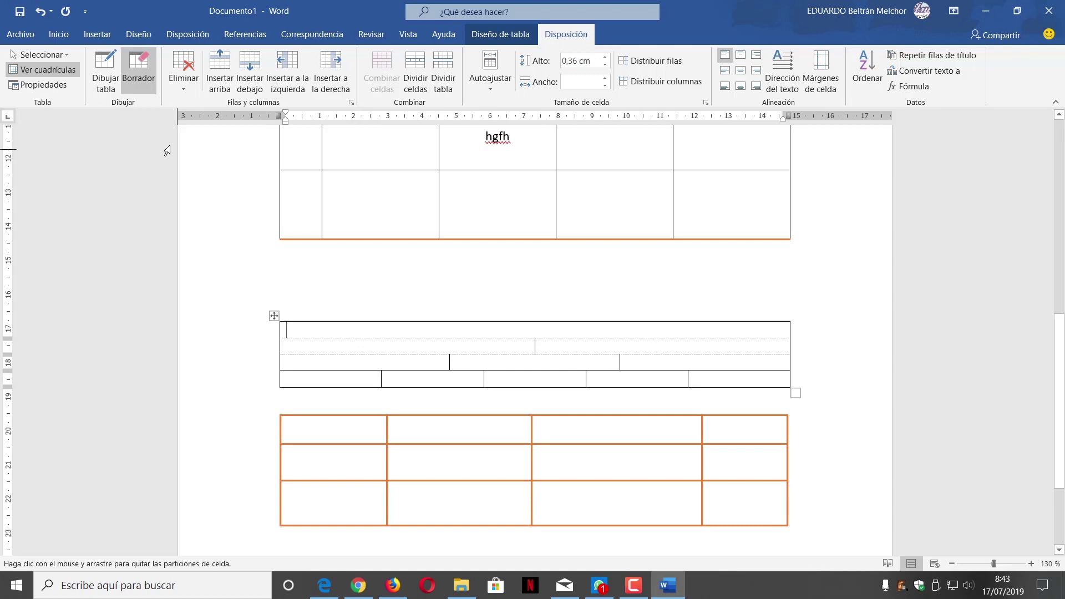
# Merge the top two cells of the drawn table's second and third columns, and erase the first column's row 2–3 border
pyautogui.click(61, 71)
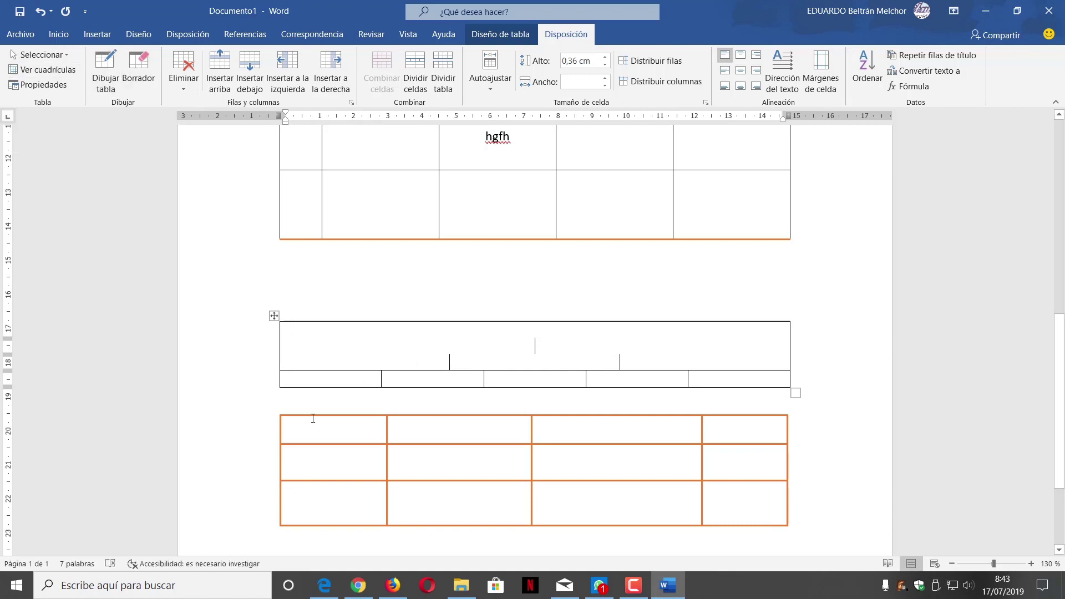
pyautogui.click(138, 71)
pyautogui.moveTo(452, 449); pyautogui.dragTo(454, 436)
pyautogui.moveTo(620, 452); pyautogui.dragTo(613, 432)
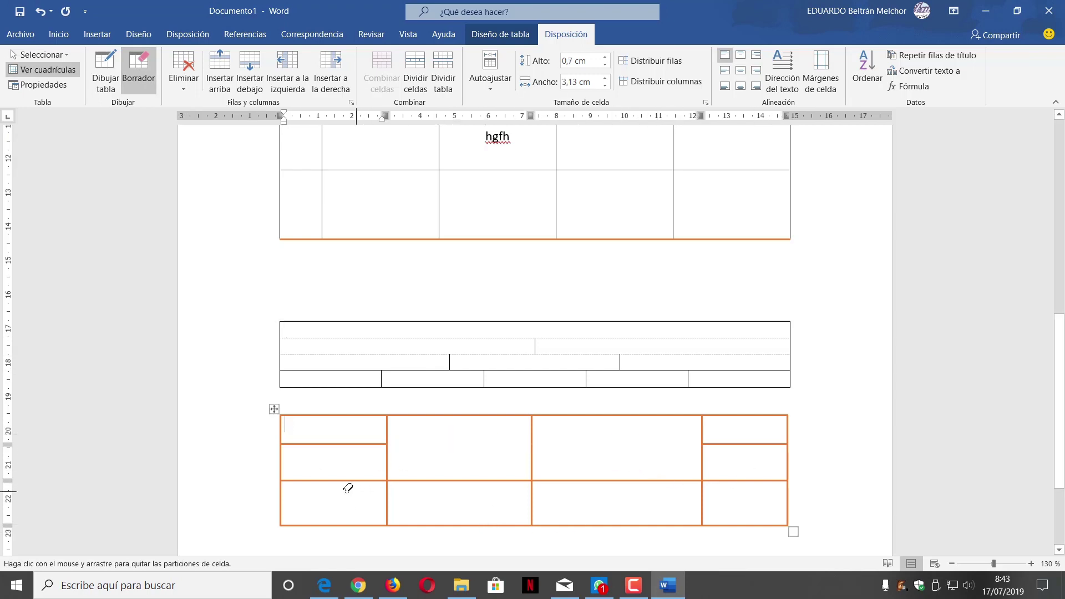
pyautogui.moveTo(338, 496); pyautogui.dragTo(375, 461)
pyautogui.scroll(3, 910, 229)
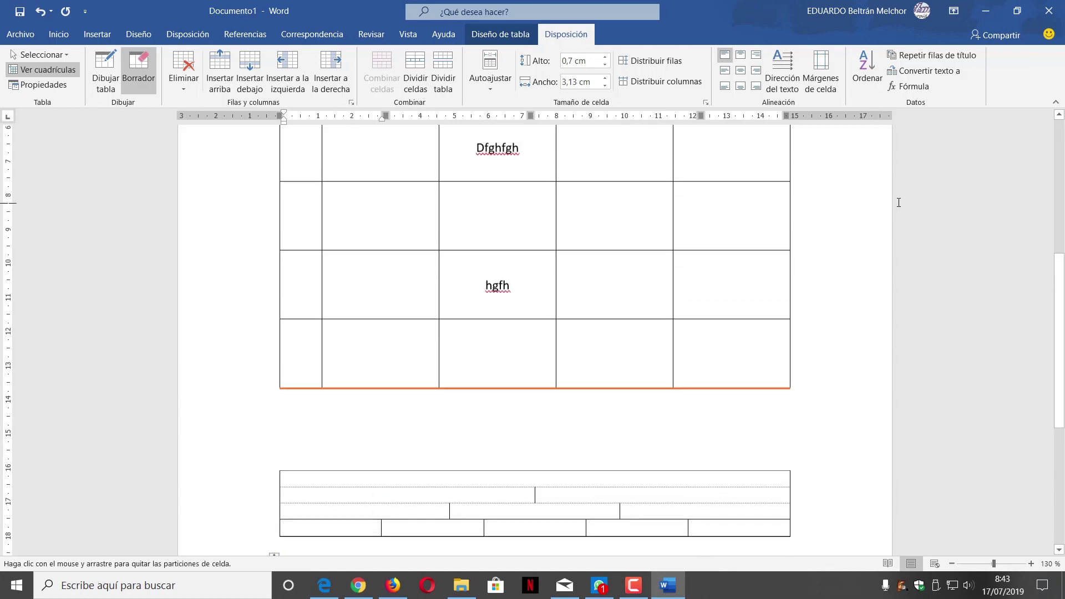
pyautogui.scroll(3, 903, 225)
pyautogui.scroll(3, 890, 217)
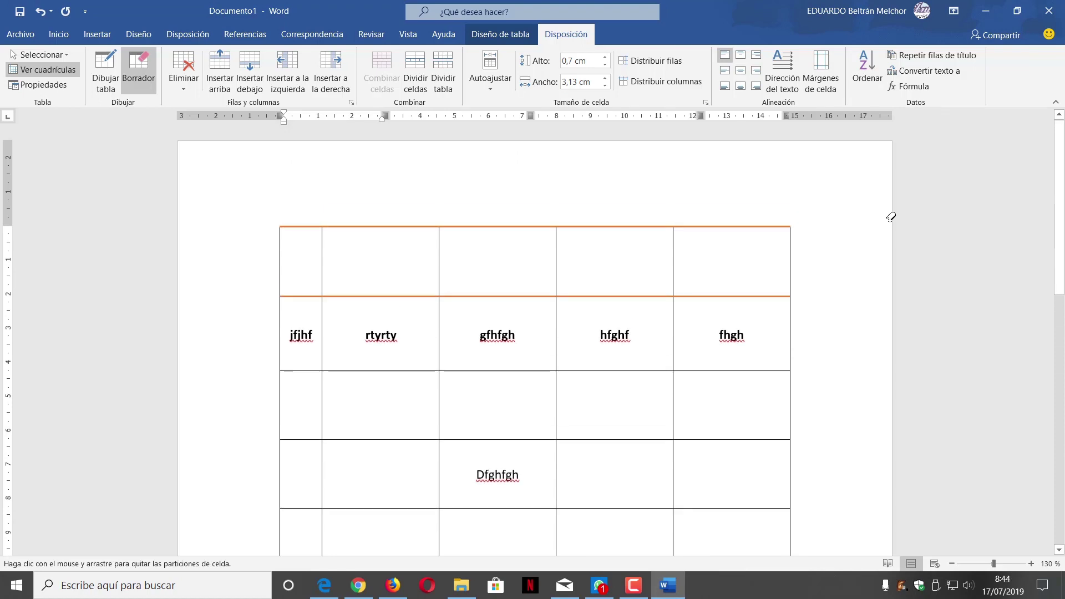
# Leave eraser mode and place the cursor in the first table's top-left cell
pyautogui.scroll(-3, 891, 217)
pyautogui.scroll(2, 690, 245)
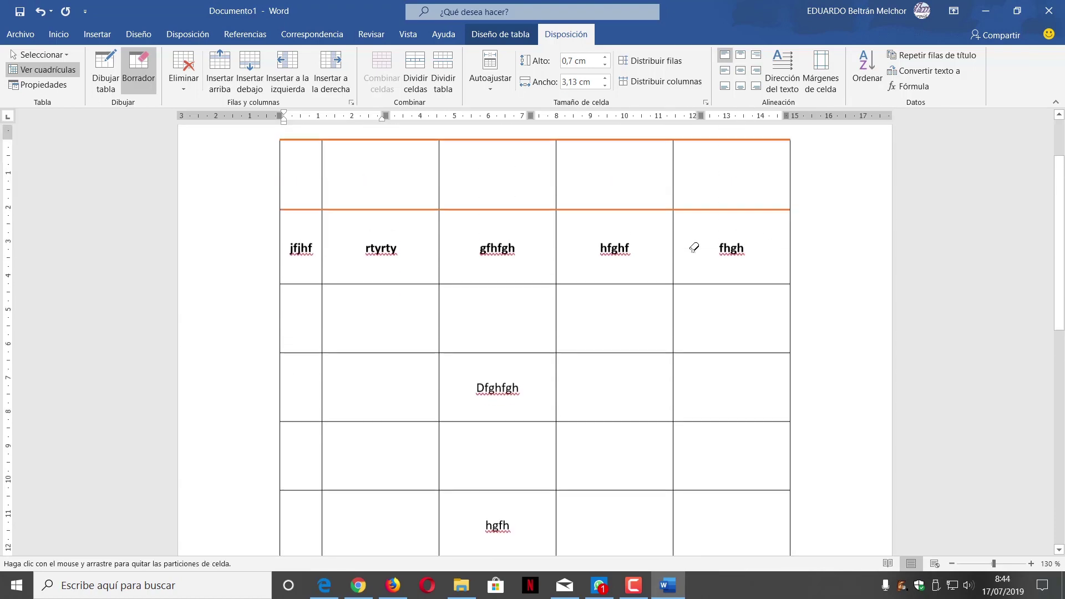
pyautogui.press('Escape')
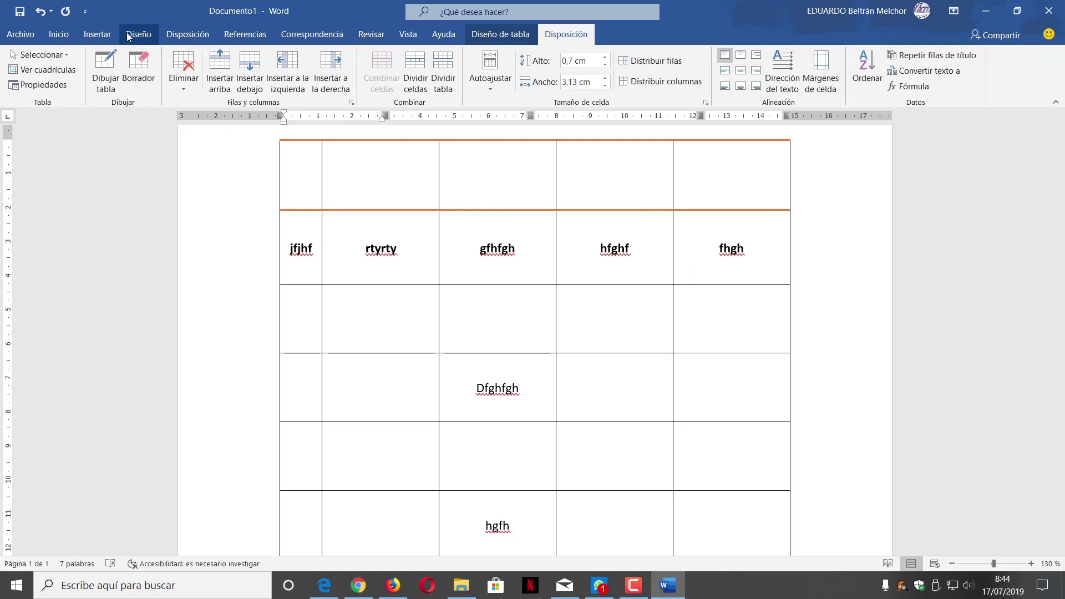
pyautogui.click(303, 190)
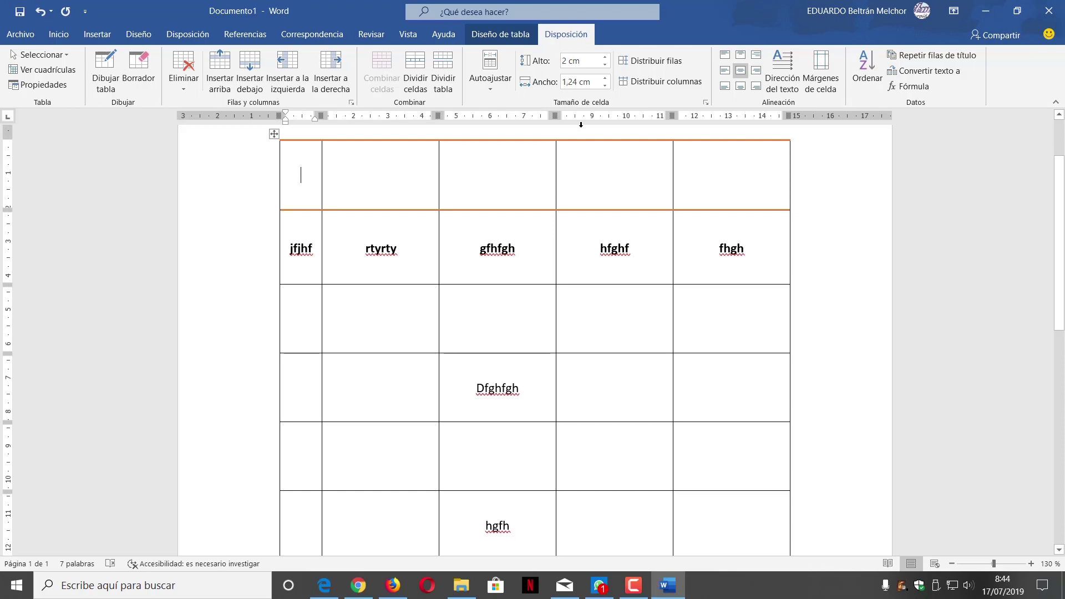
# Shade the second cell of the first table's top row yellow
pyautogui.click(500, 34)
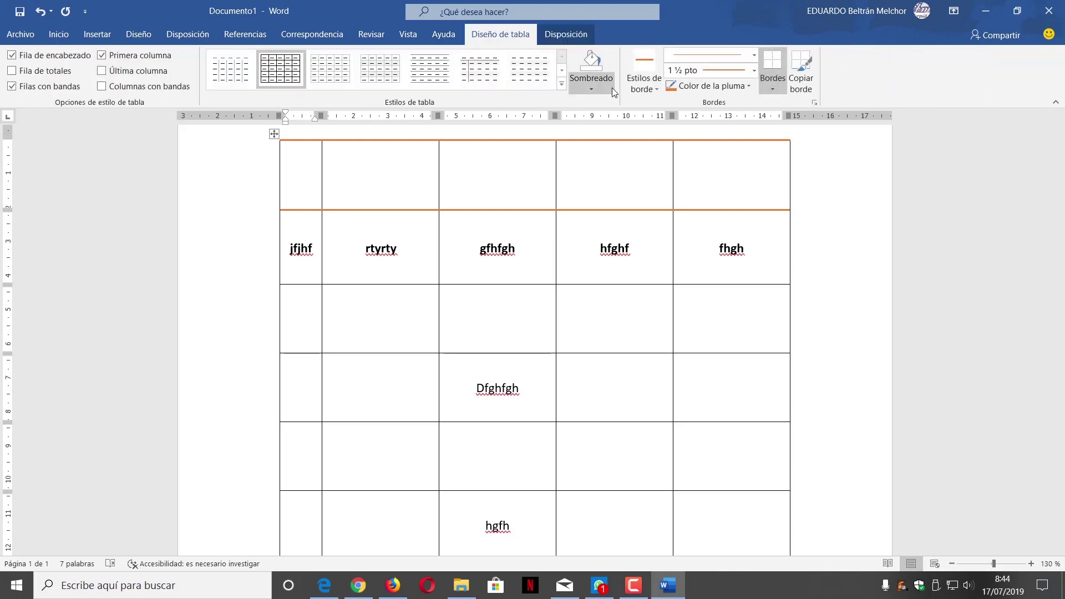
pyautogui.click(321, 156)
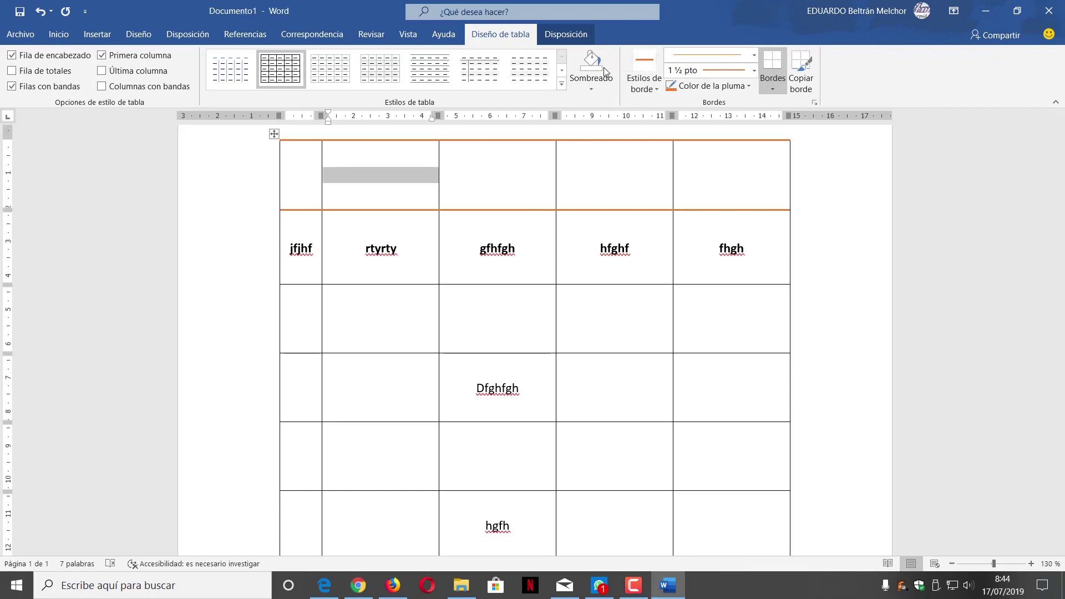
pyautogui.click(592, 86)
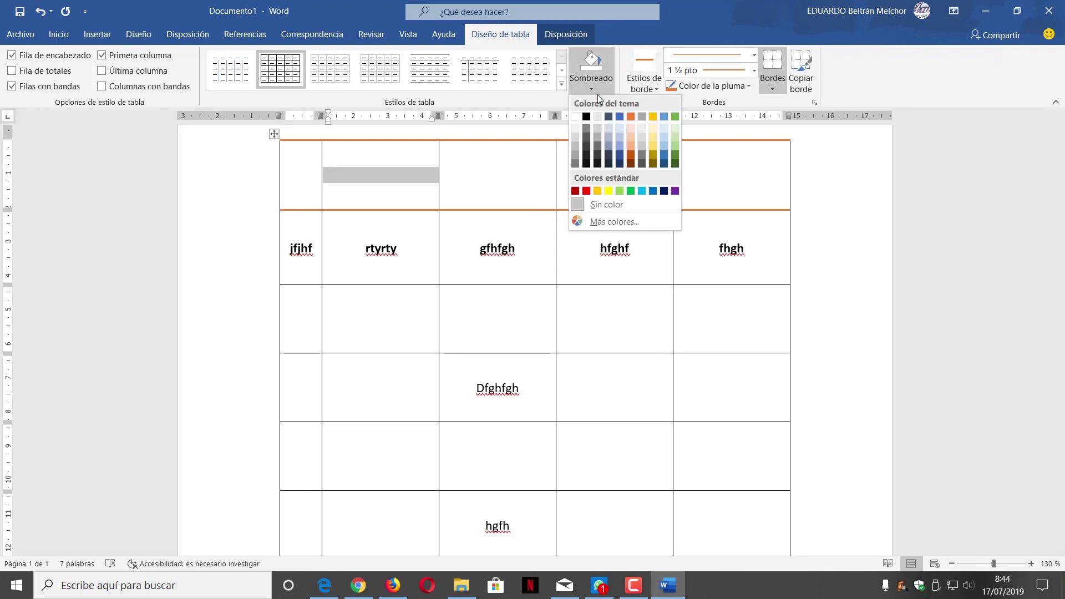
pyautogui.click(648, 143)
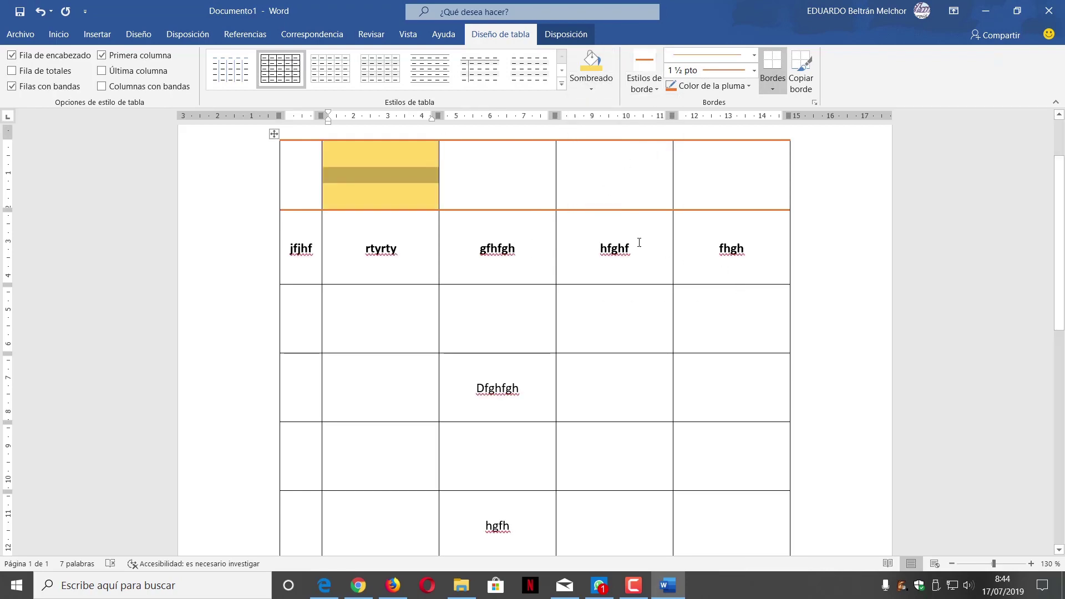
pyautogui.click(986, 11)
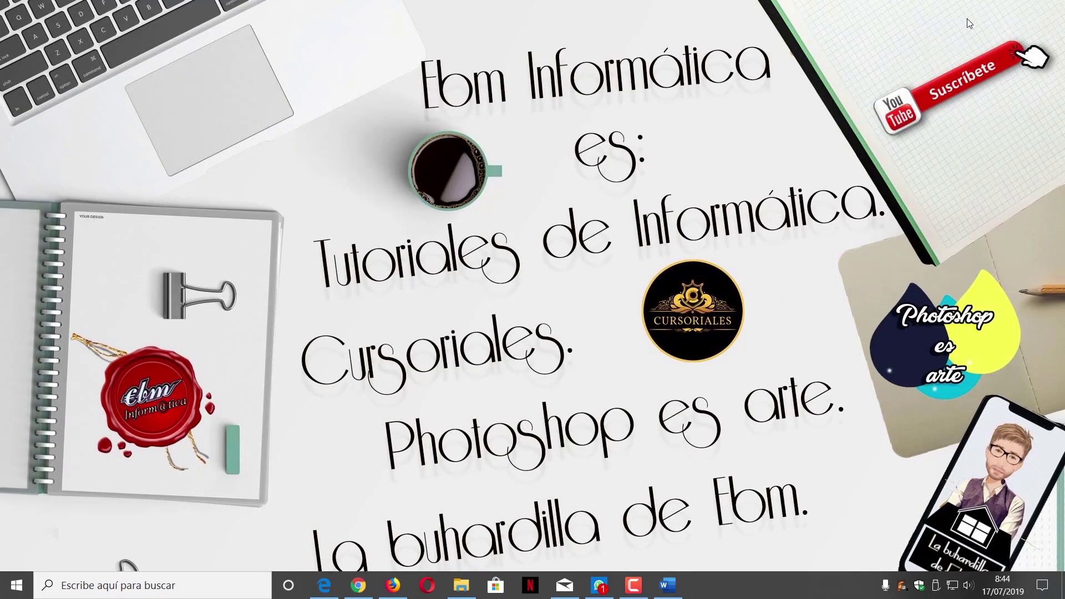